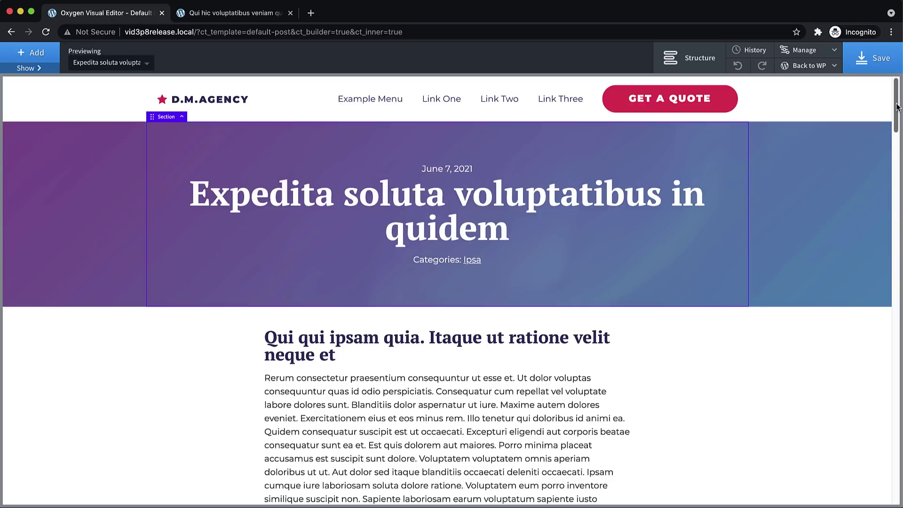
Add a new Section below the comment form.
left_click_drag(898, 108, 901, 484)
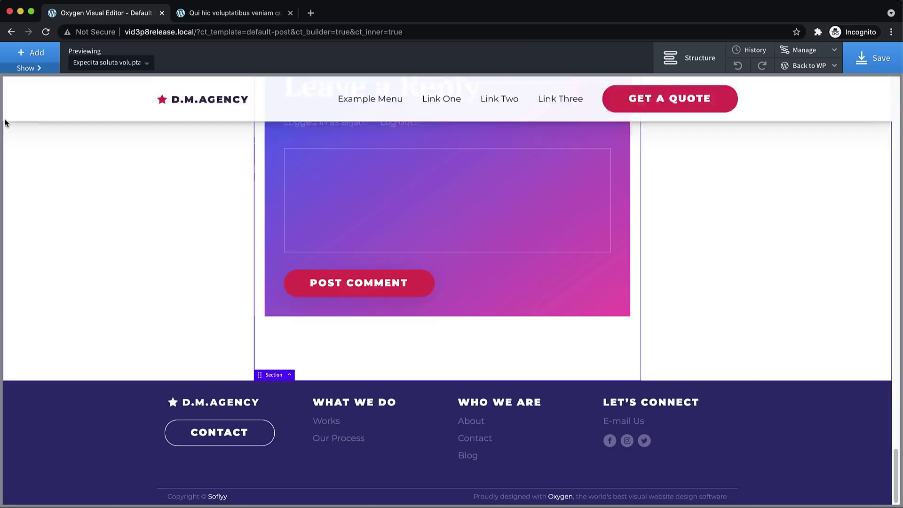
left_click(37, 53)
type("sec")
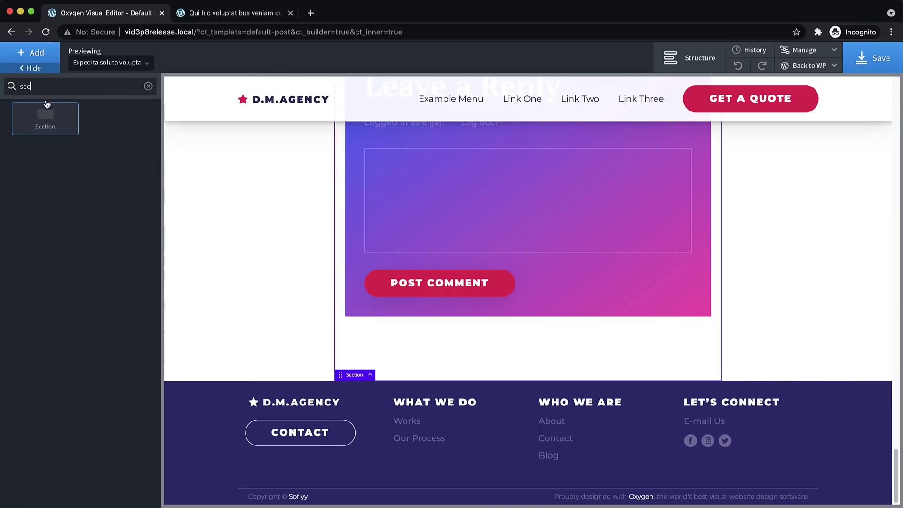
left_click(45, 117)
Add an Easy Posts element to the section using the CSS Grid - Masonry preset.
left_click(37, 53)
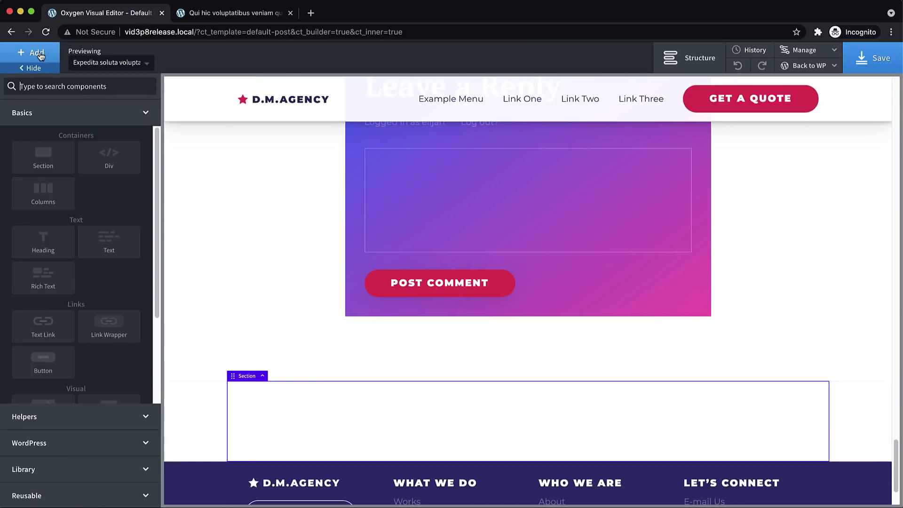
type("eas")
left_click(52, 116)
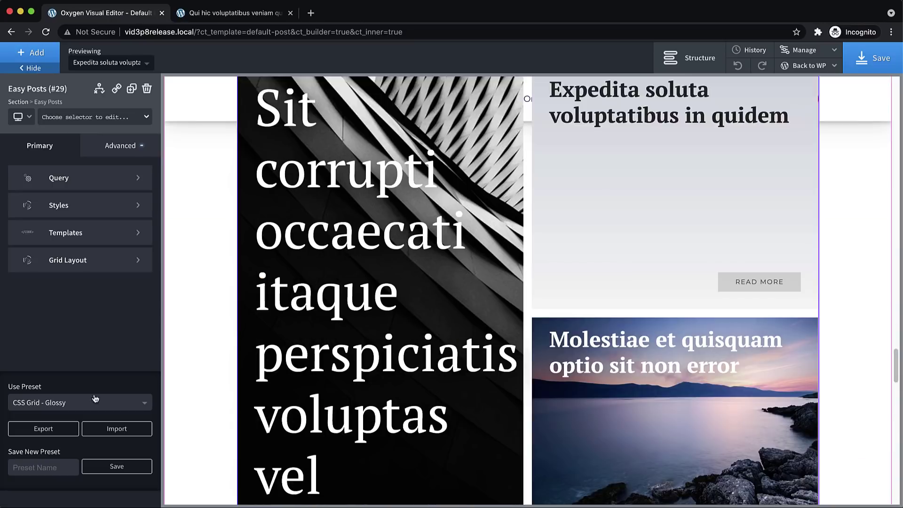
left_click(95, 399)
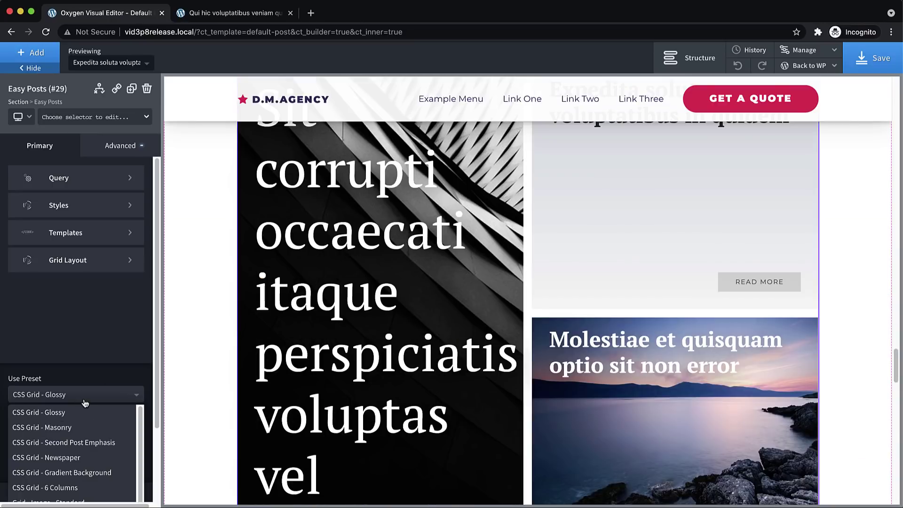
left_click(66, 433)
scroll(815, 335, "up", 2)
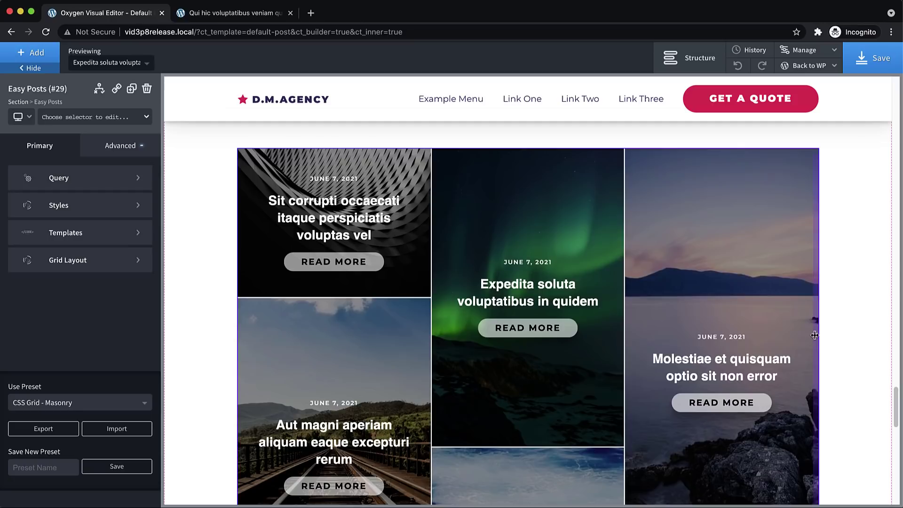
left_click_drag(897, 415, 899, 100)
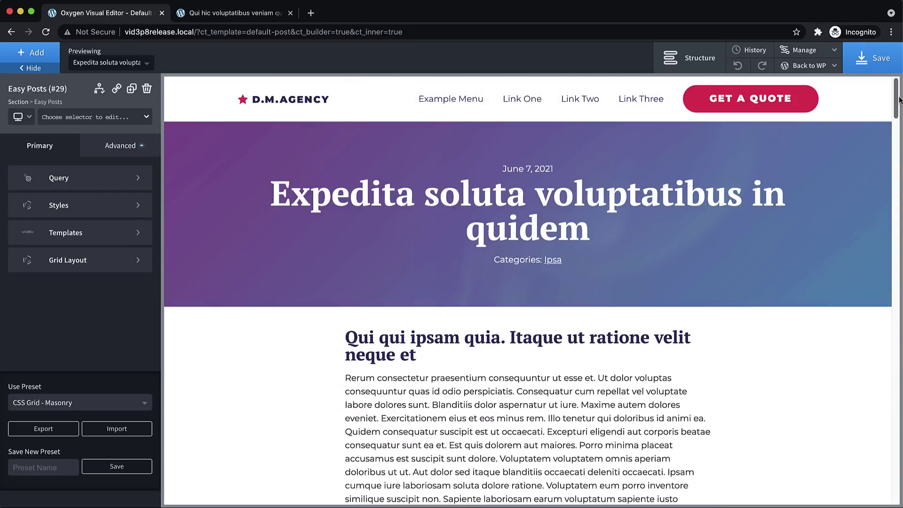
left_click_drag(899, 99, 881, 415)
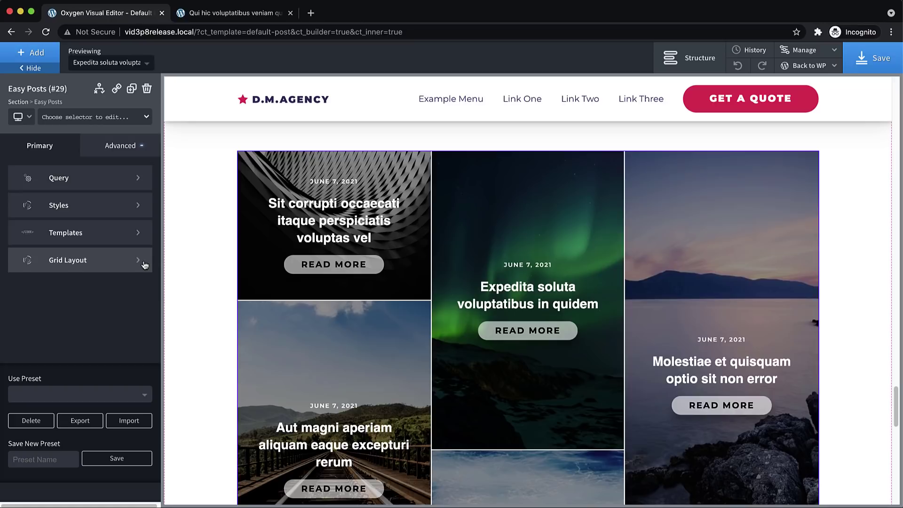
Apply the advanced 'Related posts by terms' query preset with the 'category' taxonomy to Easy Posts.
left_click(103, 177)
left_click(139, 209)
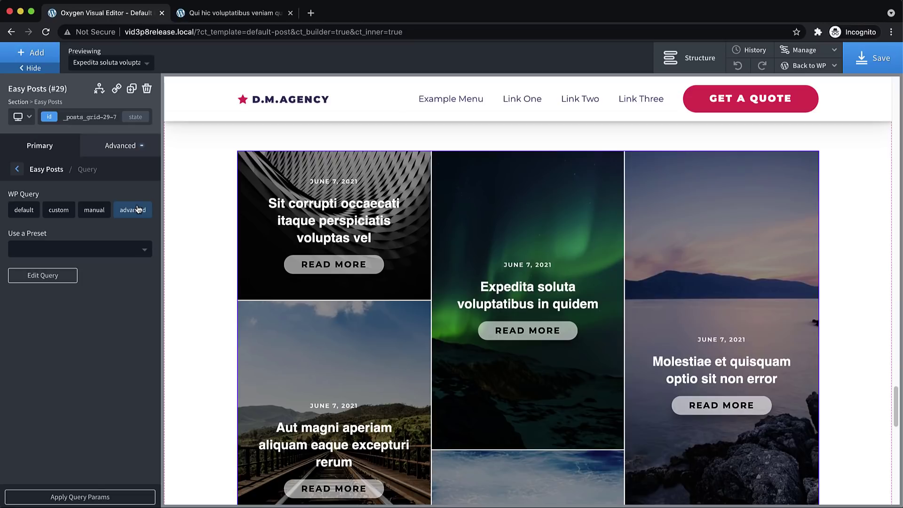
left_click(135, 248)
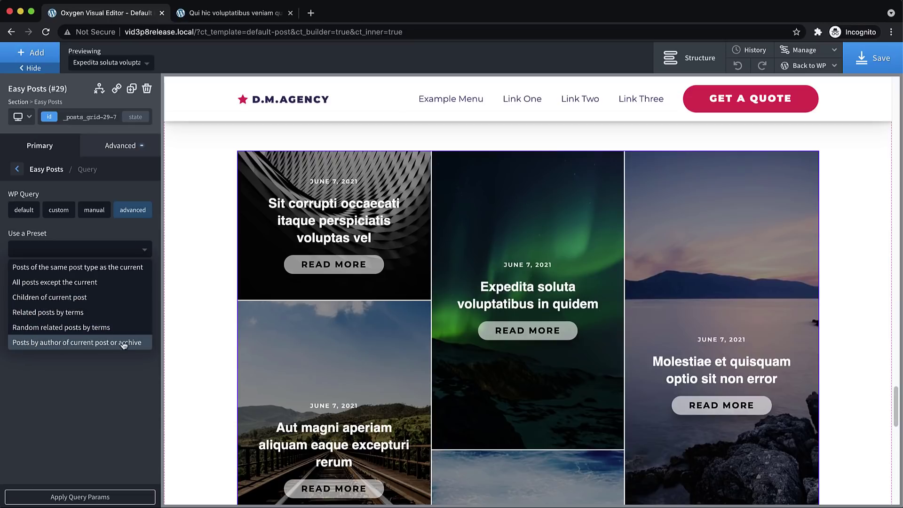
left_click(32, 314)
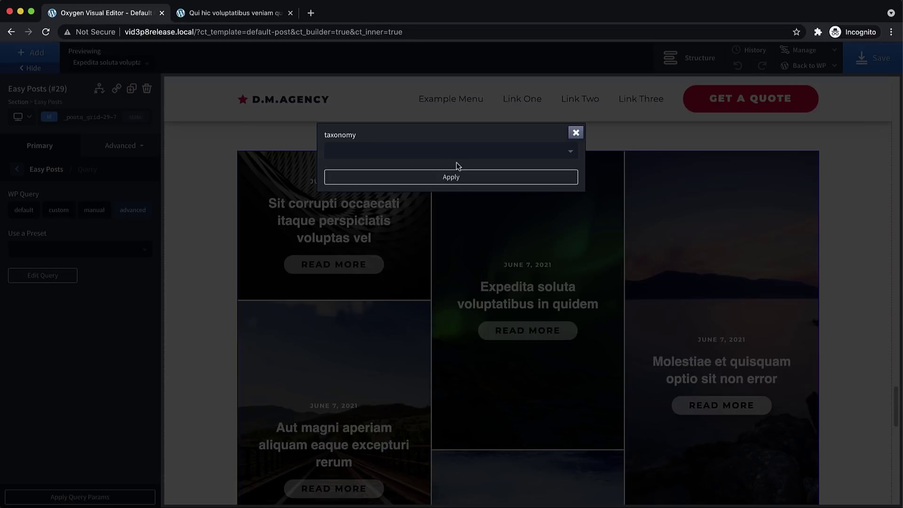
left_click(467, 155)
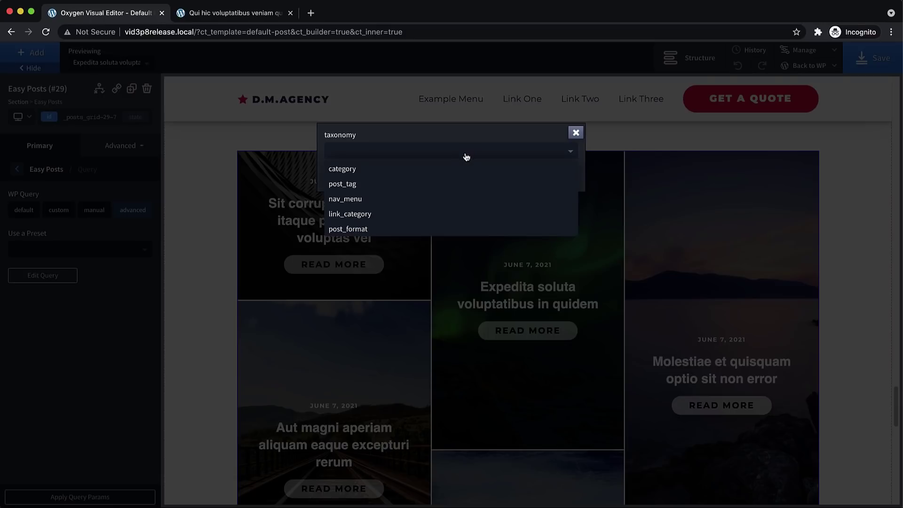
left_click(435, 170)
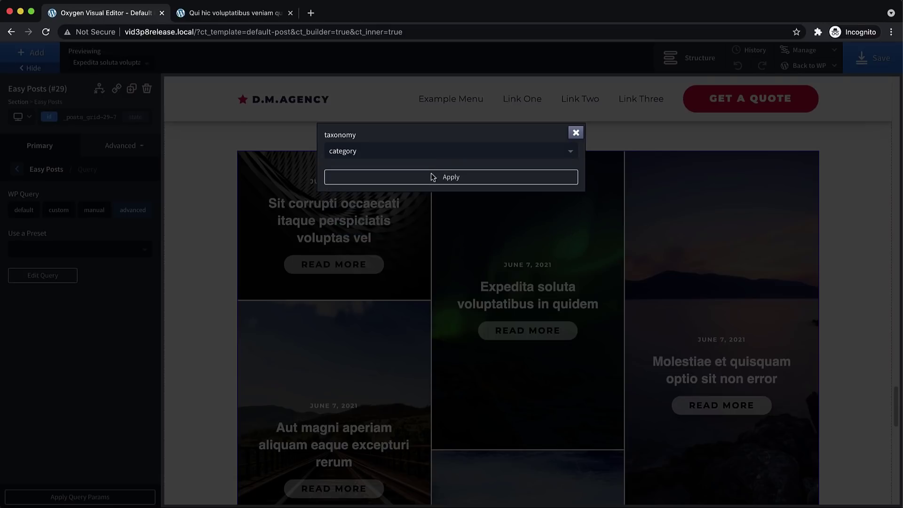
left_click(433, 177)
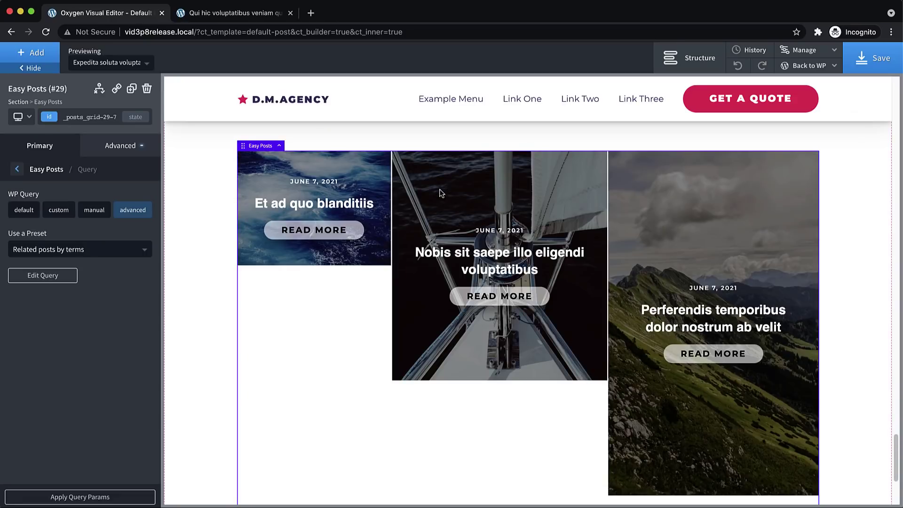
Save the template and open the site frontend in a new browser tab.
left_click(877, 59)
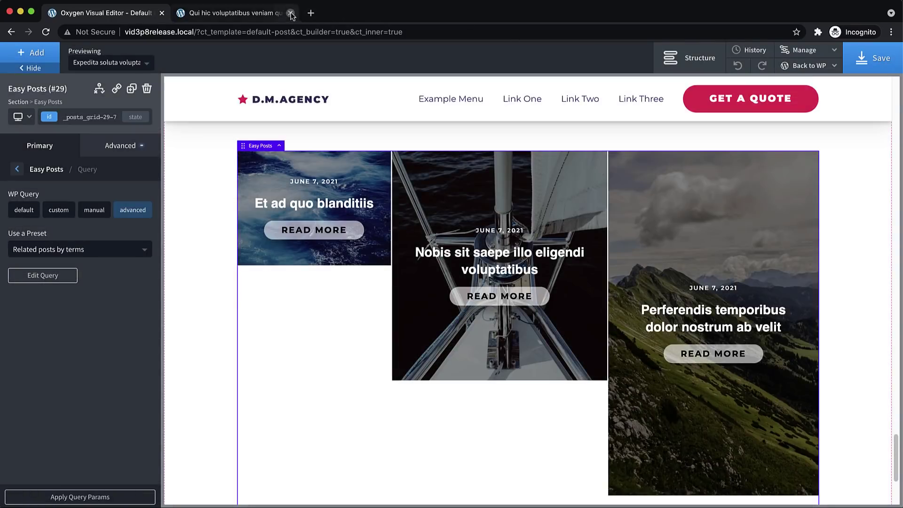
left_click(828, 69)
right_click(796, 101)
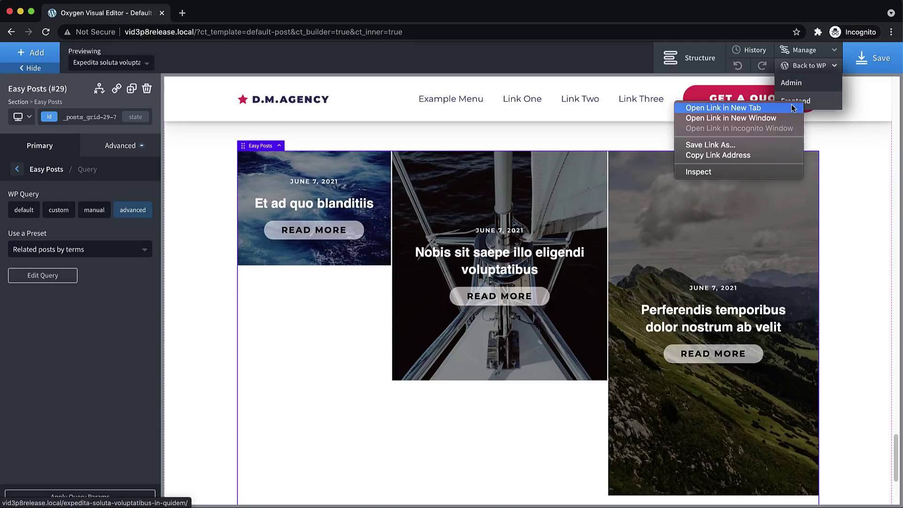
left_click(701, 105)
left_click(192, 15)
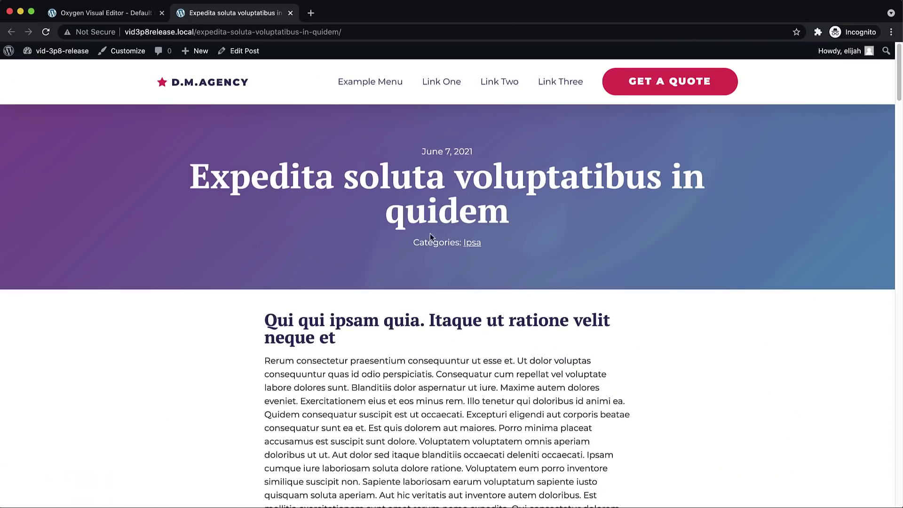
Follow related-post cards to 'Et ad quo blanditiis', then 'Perferendis temporibus dolor nostrum ab velit'.
left_click_drag(901, 75, 900, 460)
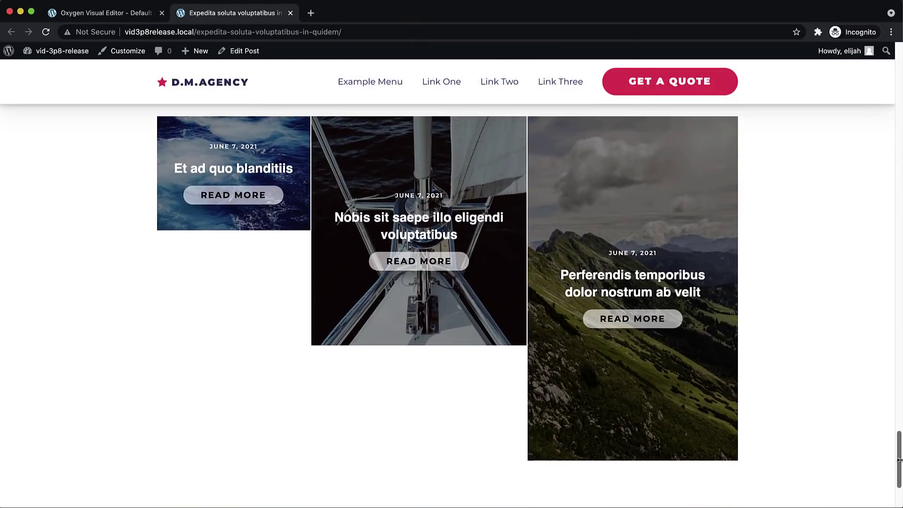
left_click(238, 194)
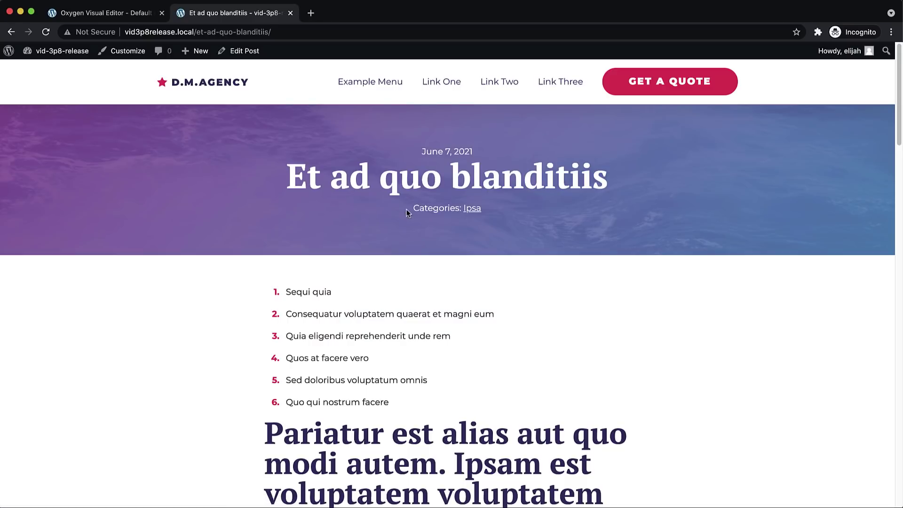
left_click_drag(901, 129, 899, 448)
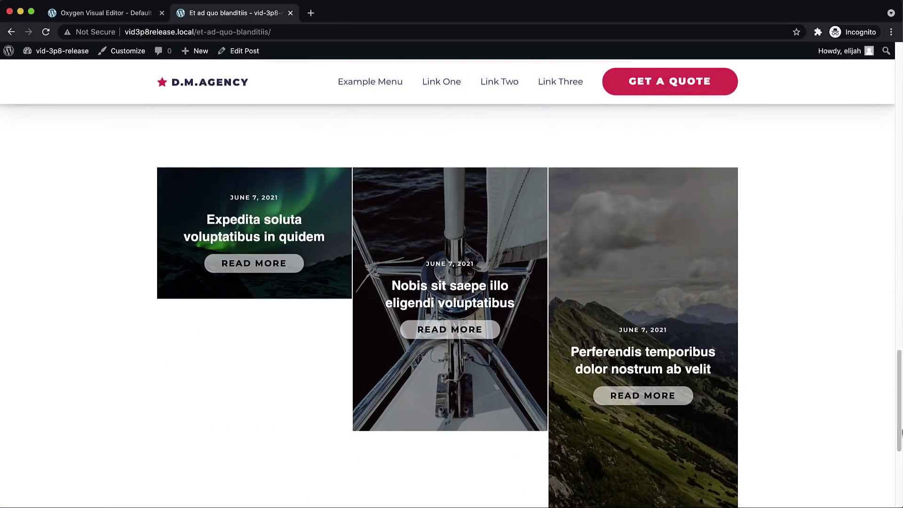
left_click(655, 397)
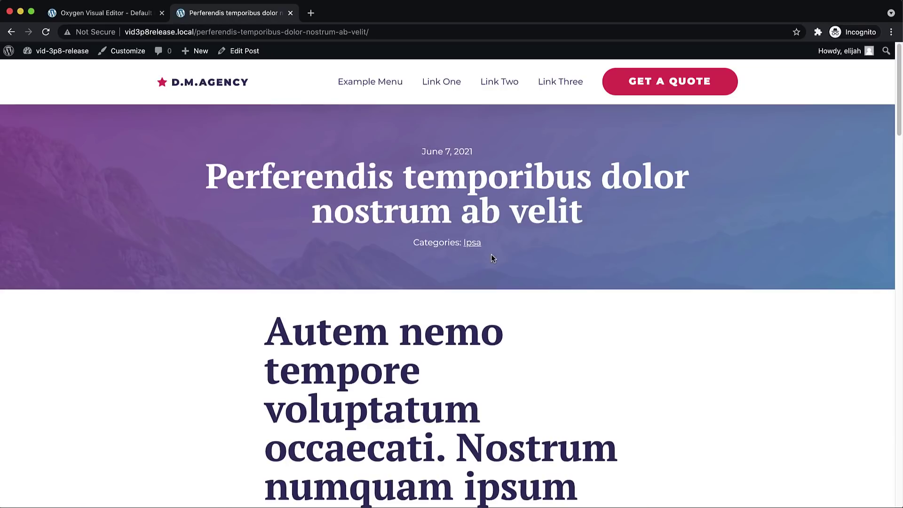
Preview the template with the 'Molestiae et quisquam optio sit non error' post and save.
left_click(118, 13)
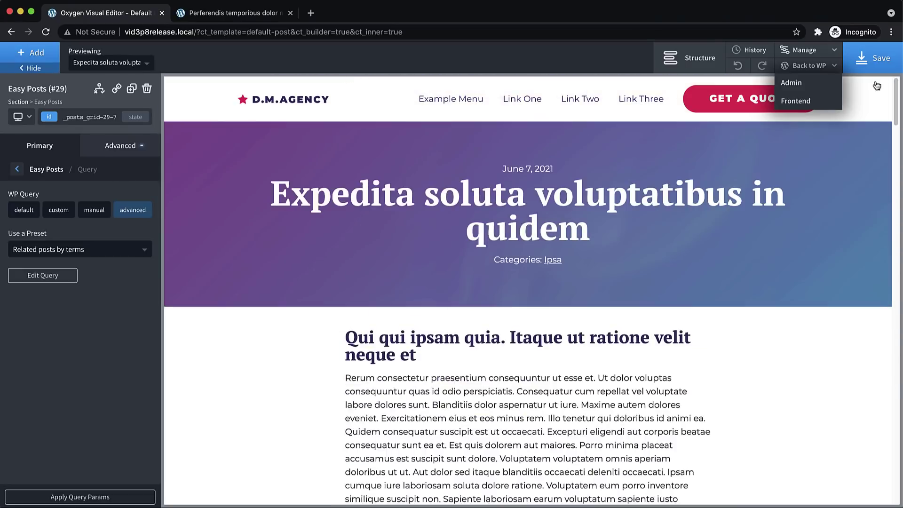
left_click(99, 65)
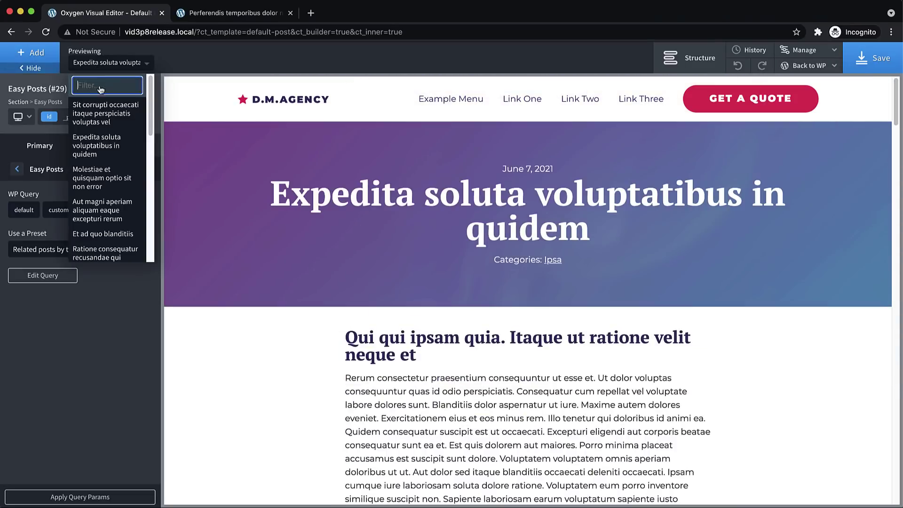
left_click(106, 171)
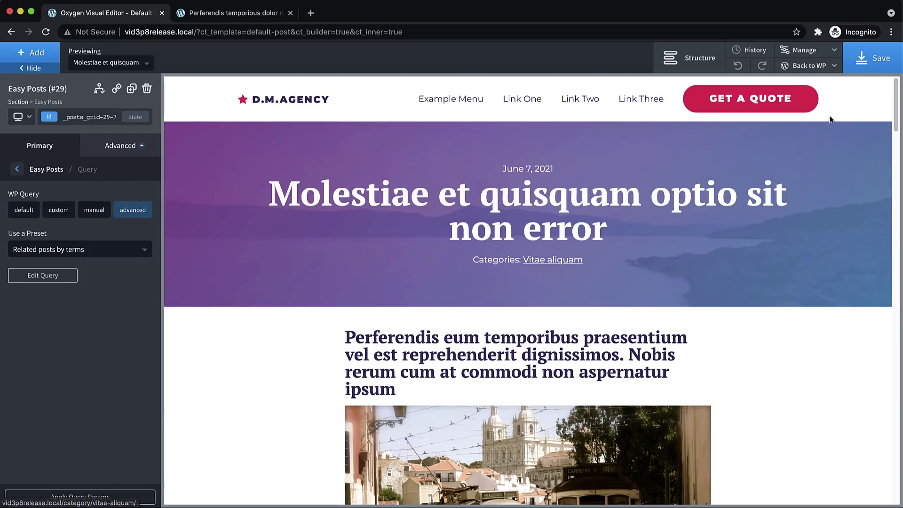
left_click(880, 69)
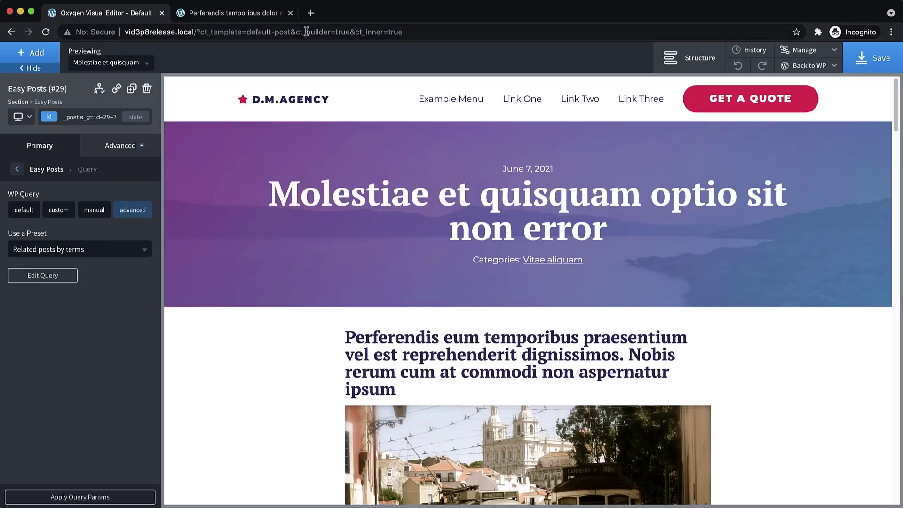
Open the frontend in a new tab, replacing the old post tab.
mouse_move(831, 65)
right_click(796, 101)
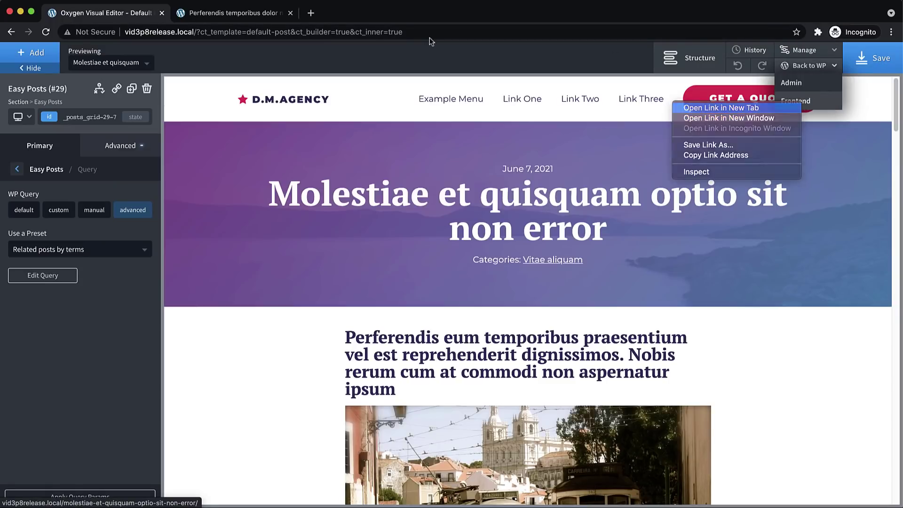
left_click(791, 105)
left_click(290, 12)
left_click(217, 13)
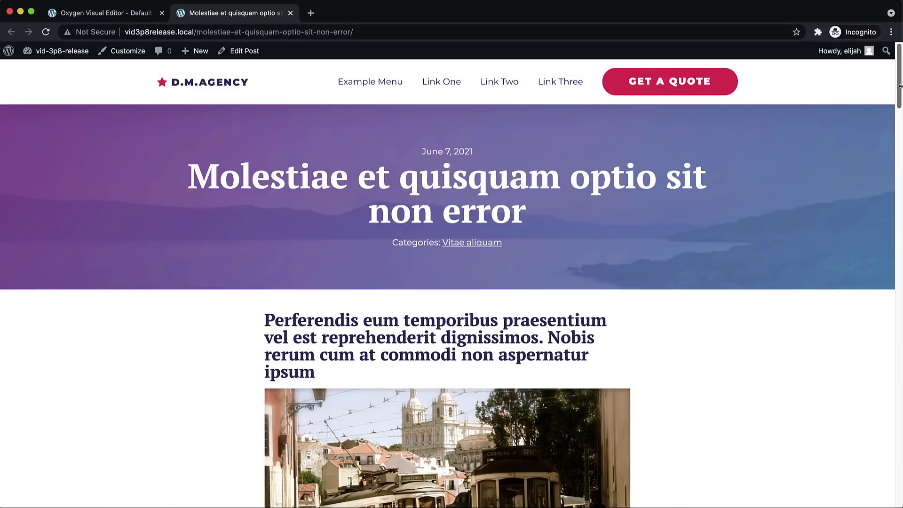
Open the 'Deleniti qui rerum porro est ea' related post, then return to the Oxygen editor.
left_click_drag(899, 85, 899, 450)
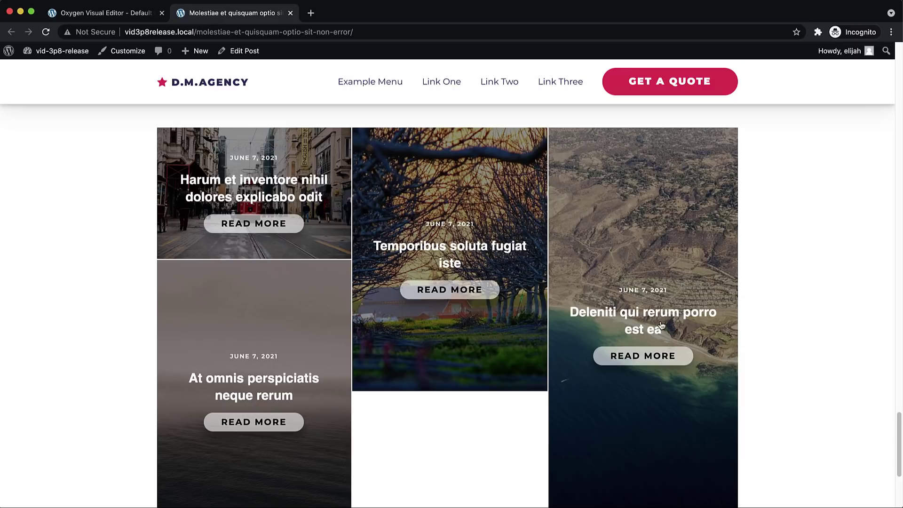
scroll(662, 325, "down", 1)
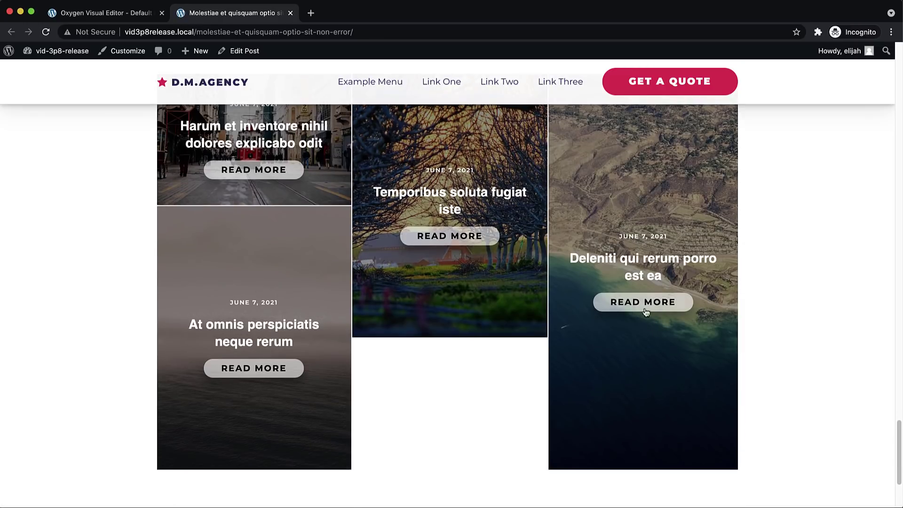
left_click(646, 303)
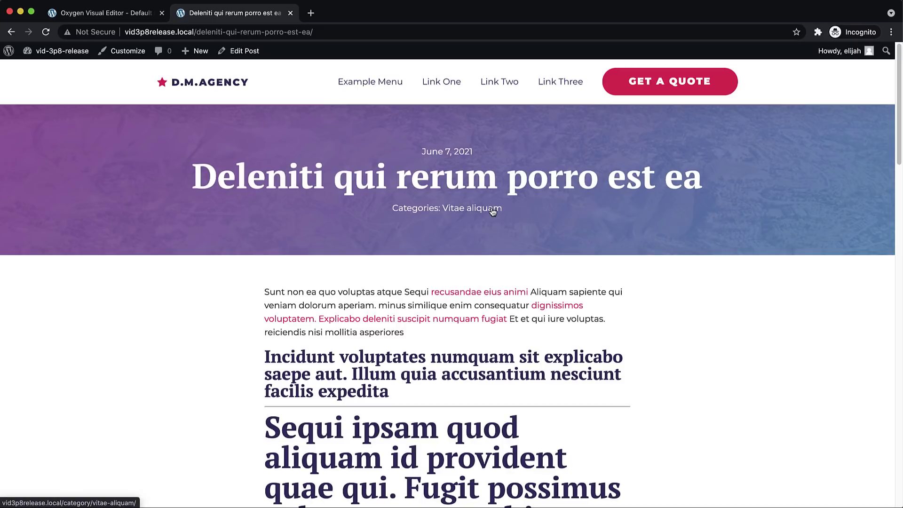
left_click(131, 18)
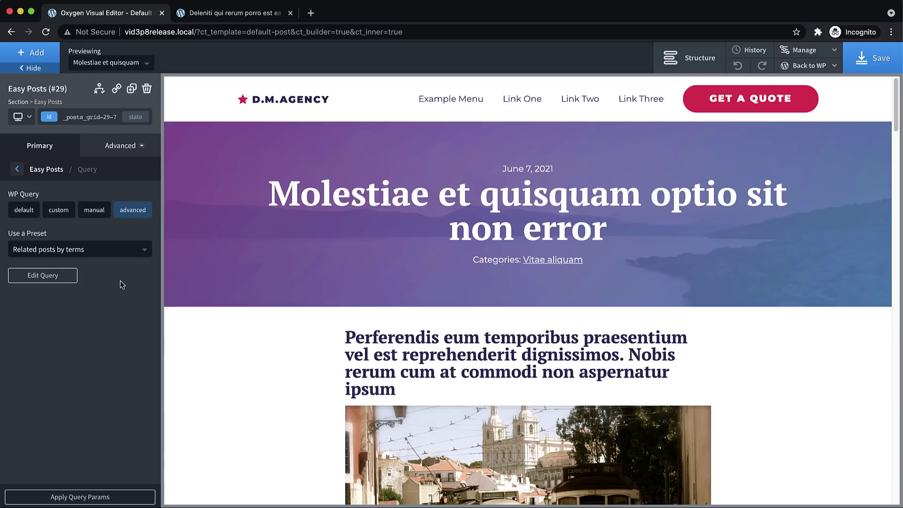
left_click(54, 276)
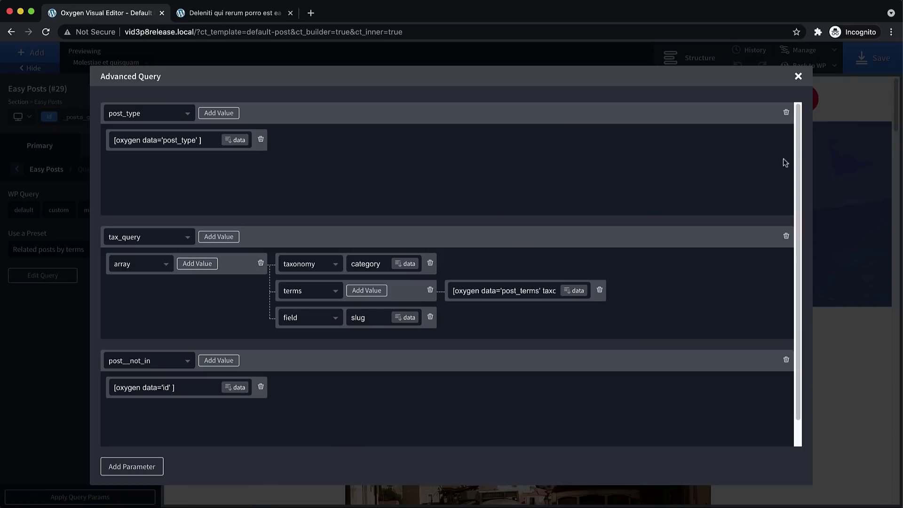
mouse_move(798, 132)
left_mouse_down()
mouse_move(804, 174)
mouse_move(797, 136)
left_mouse_up()
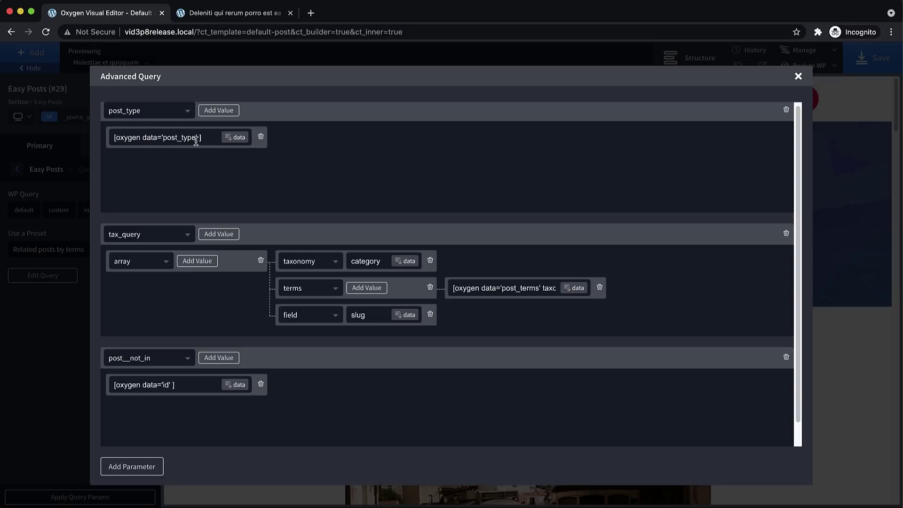
left_click_drag(196, 139, 109, 138)
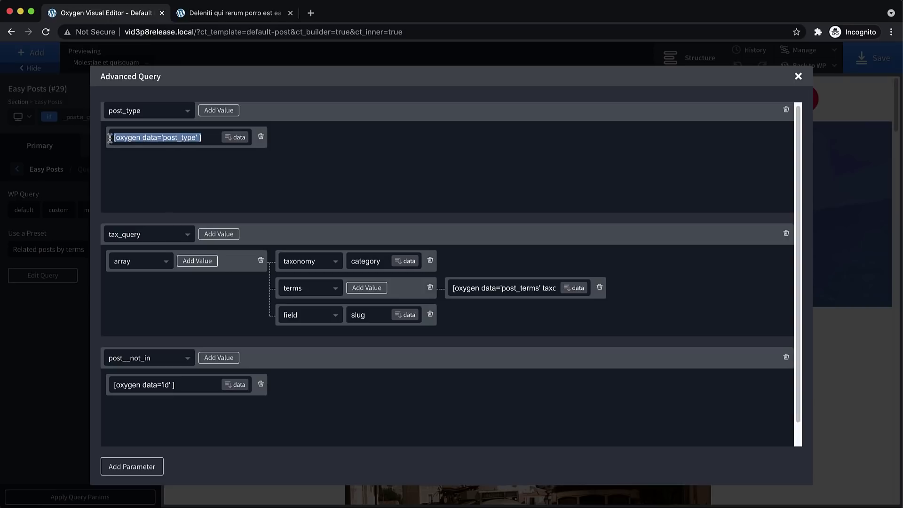
left_click(409, 162)
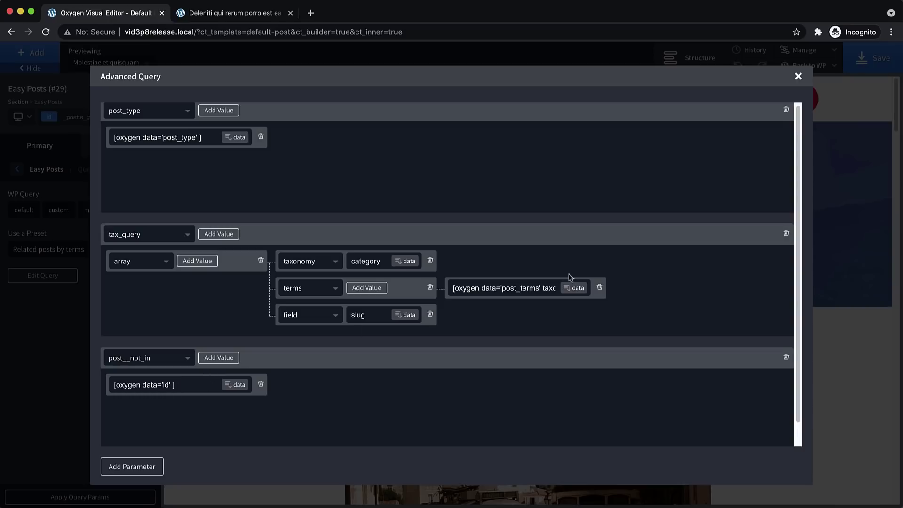
left_click(798, 77)
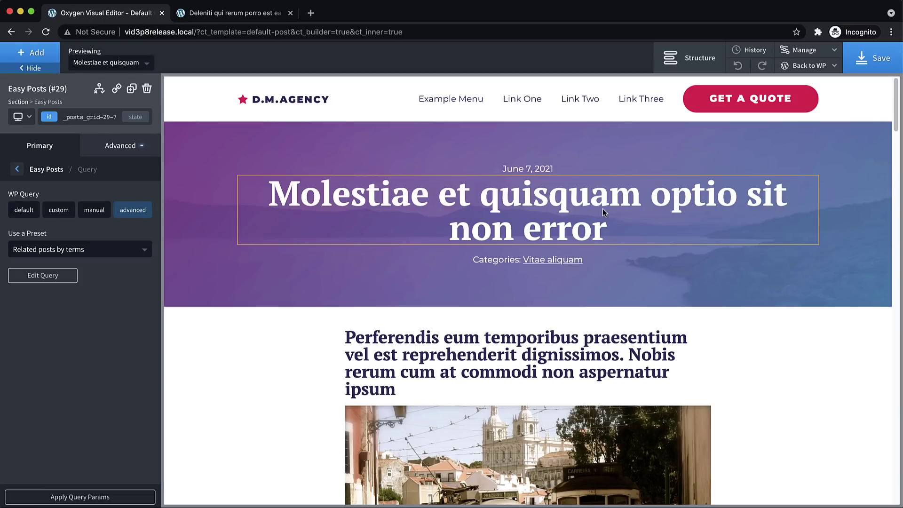
Close the frontend tab, return to WordPress Admin and open the Pages list.
left_click(290, 13)
mouse_move(809, 65)
left_click(799, 87)
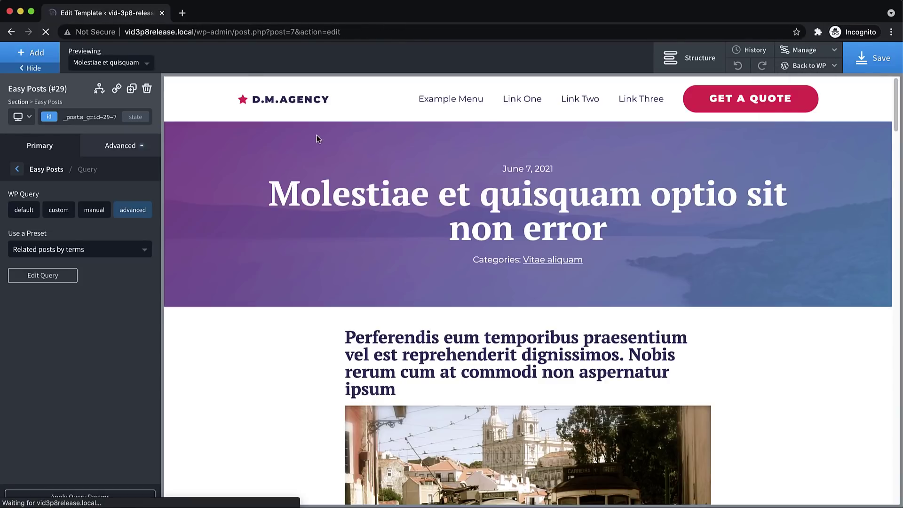
left_click(44, 138)
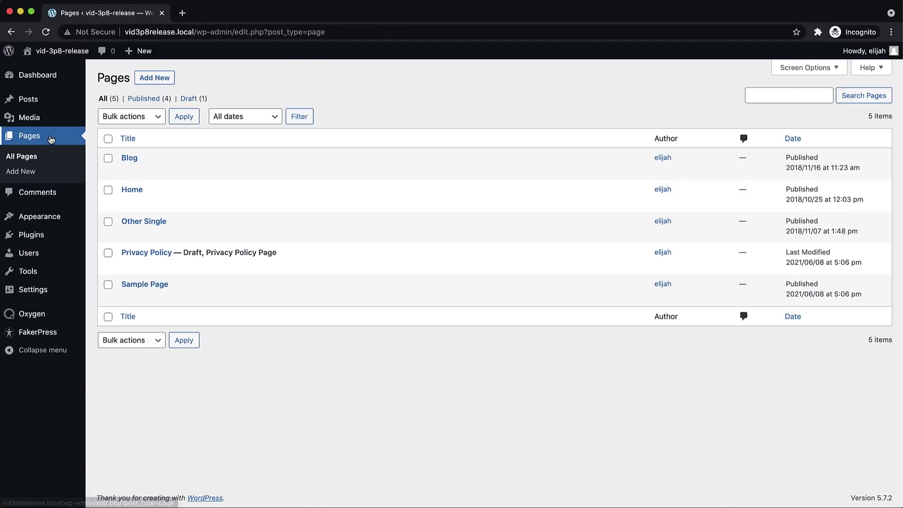
mouse_move(151, 282)
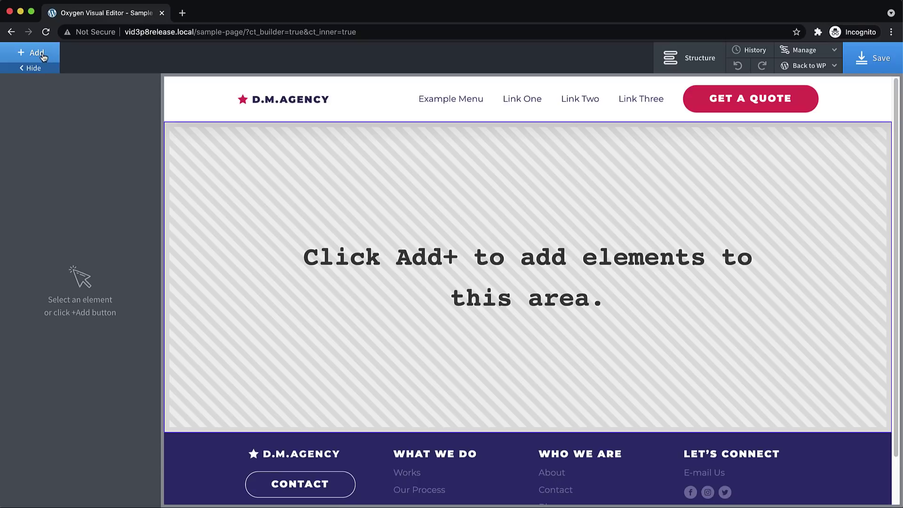
Open the 'test' stylesheet from the Uncategorized folder under Manage > Stylesheets.
left_click(810, 50)
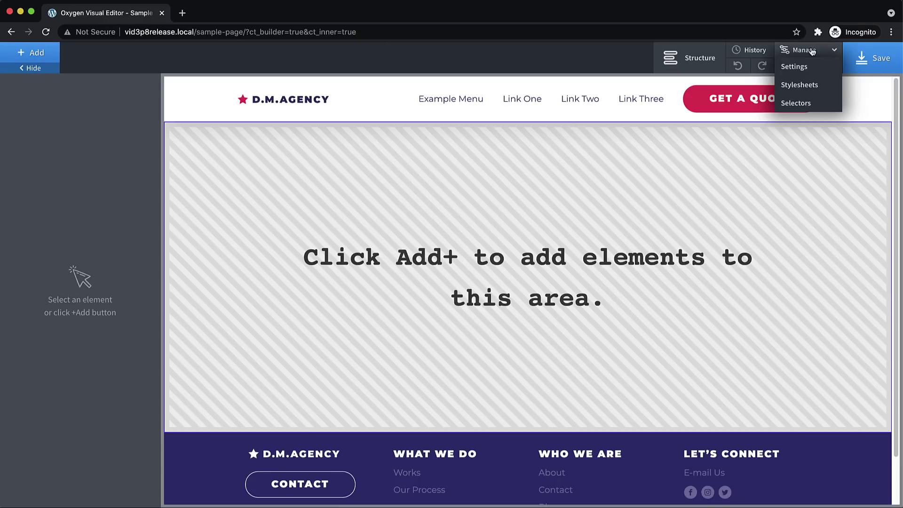
left_click(810, 83)
left_click(795, 151)
left_click(804, 170)
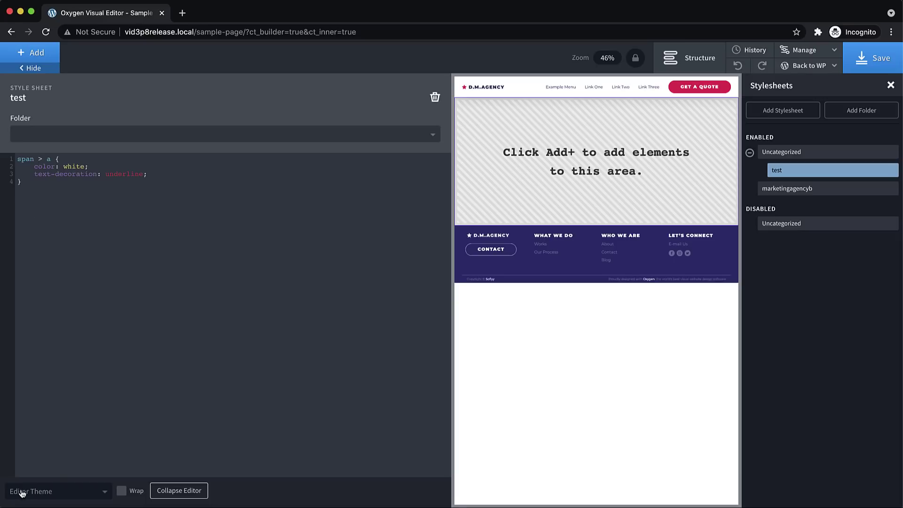
Set the code editor theme to Midnight, enable Wrap, and collapse the editor.
left_click(93, 494)
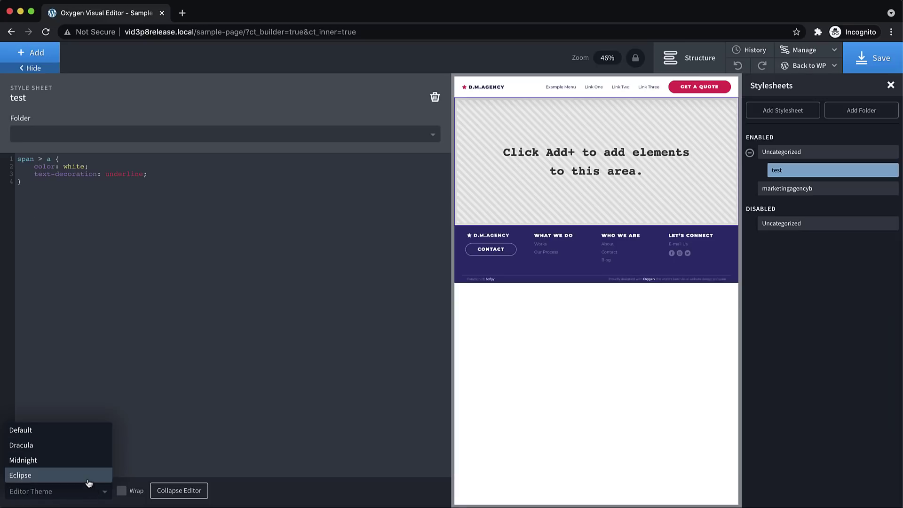
left_click(71, 445)
left_click(60, 492)
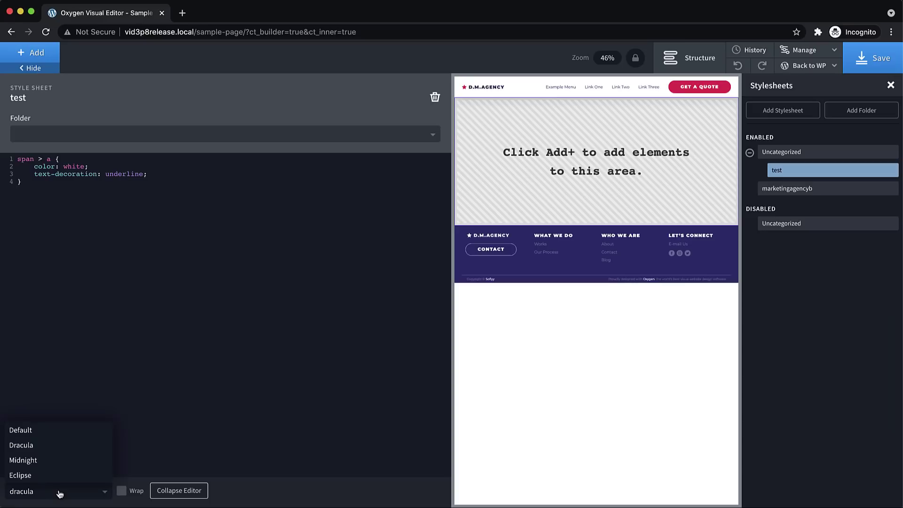
left_click(66, 460)
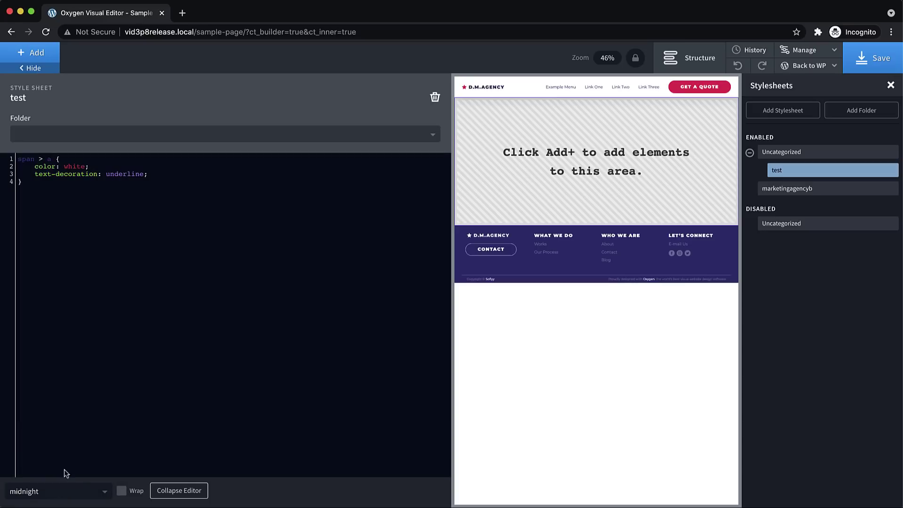
left_click(122, 491)
left_click(60, 160)
left_click(182, 491)
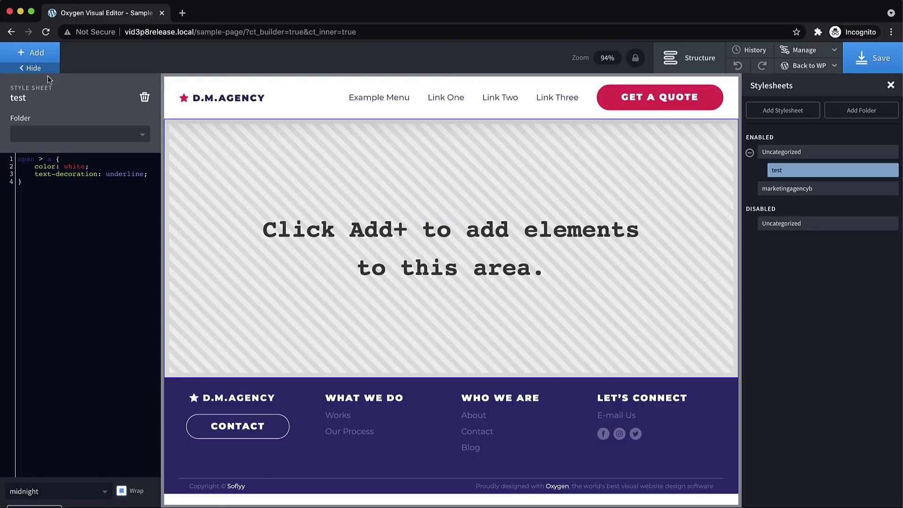
Enable Smooth Scroll to Hash Links in the Global Styles Scripts settings.
left_click(31, 68)
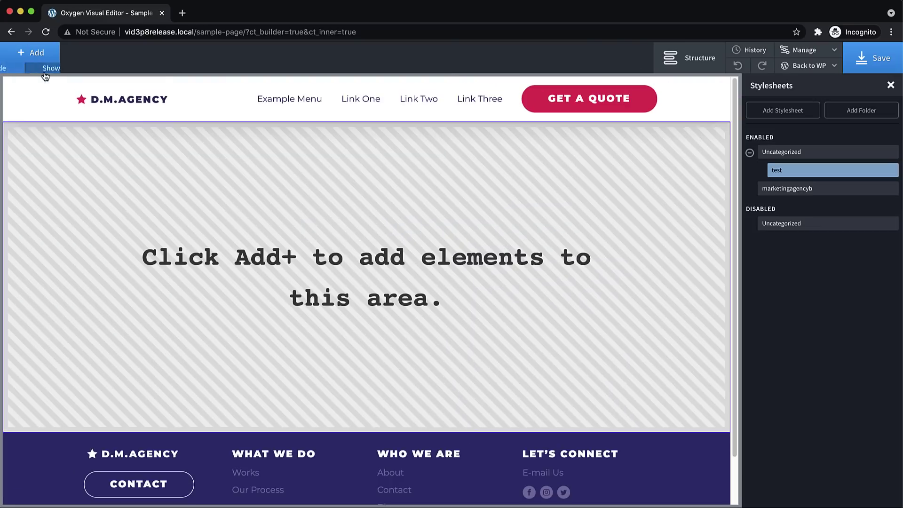
left_click(806, 50)
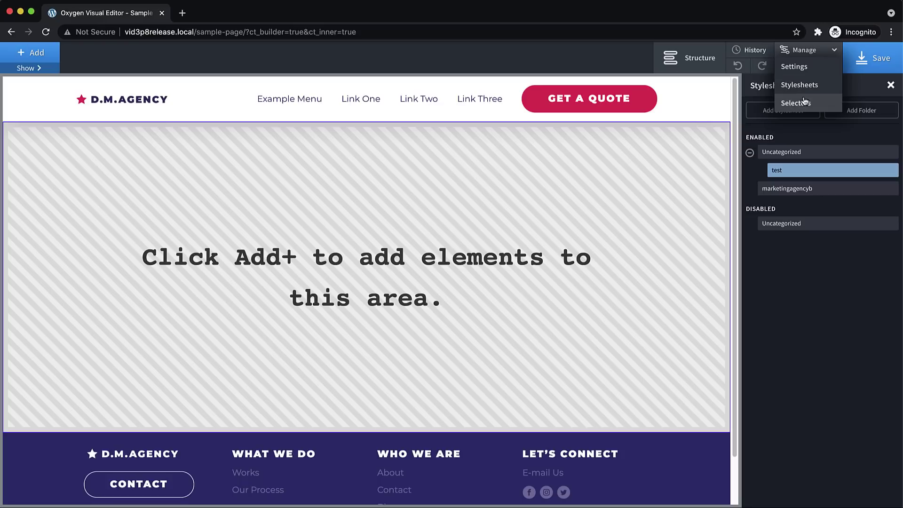
left_click(803, 68)
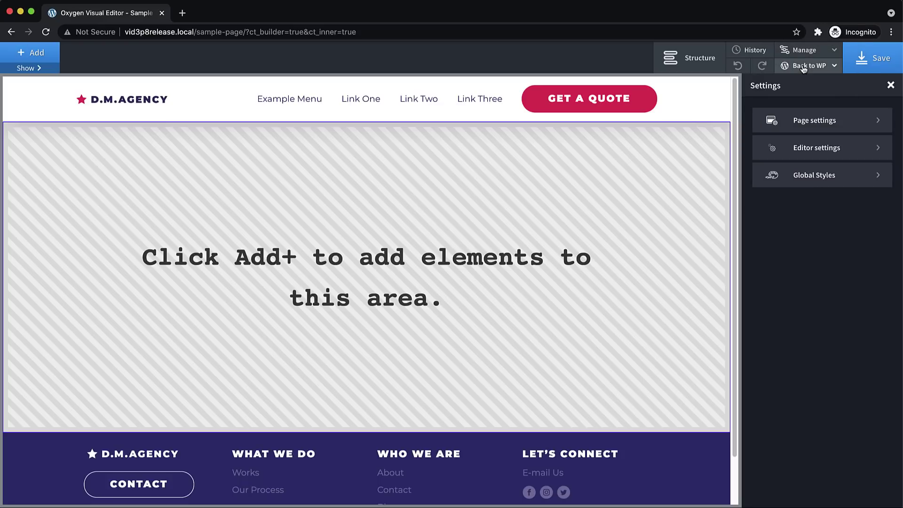
left_click(801, 184)
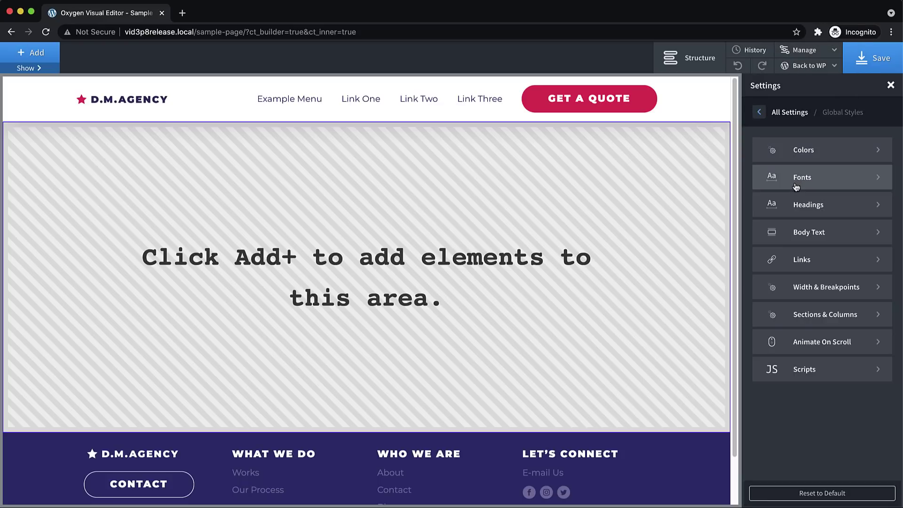
left_click(814, 367)
left_click(758, 145)
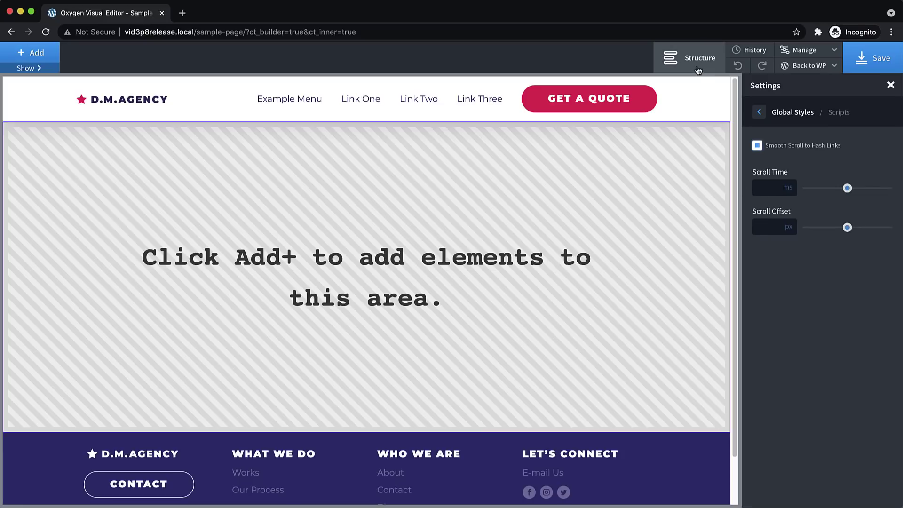
Add a Section containing a Div, duplicated twice to make three divs.
left_click(59, 55)
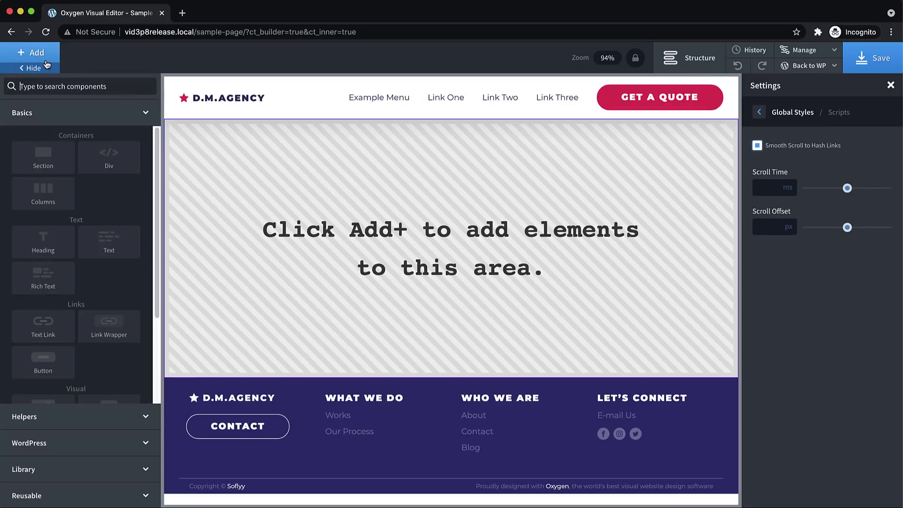
left_click(41, 156)
left_click(31, 52)
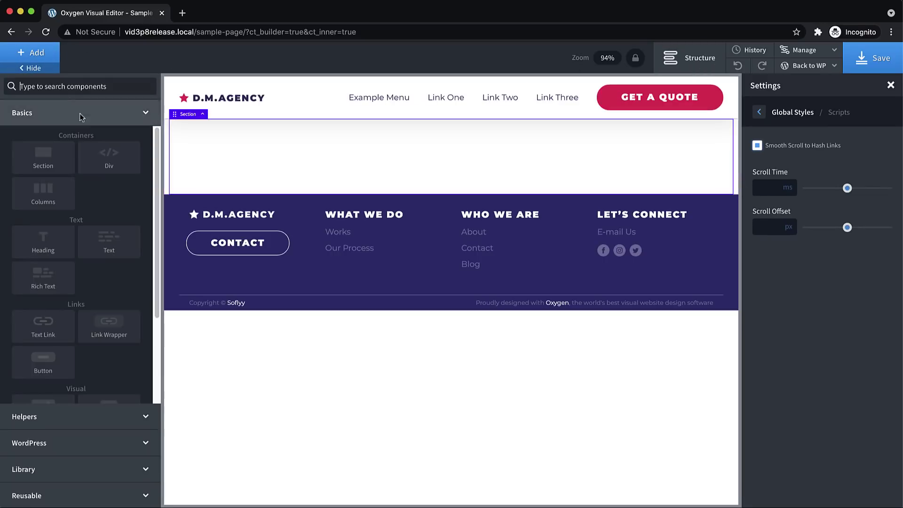
left_click(110, 157)
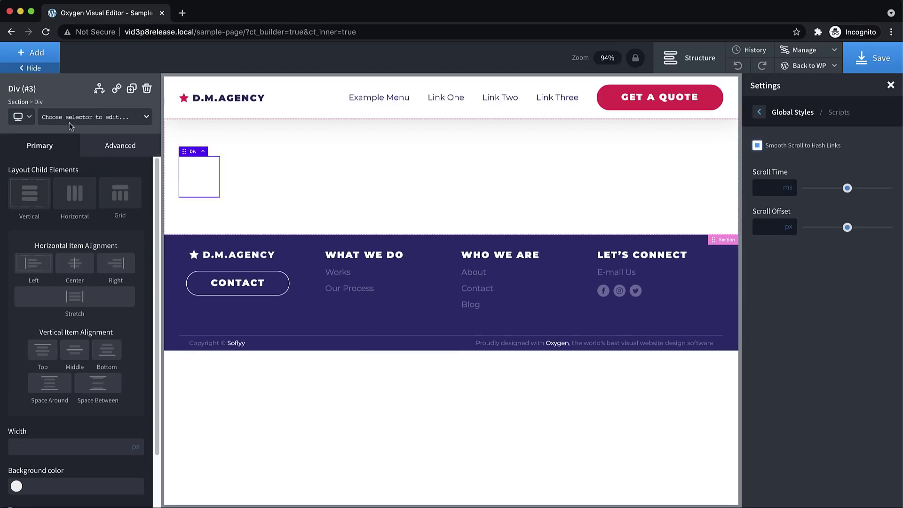
left_click(132, 88)
left_click(132, 88)
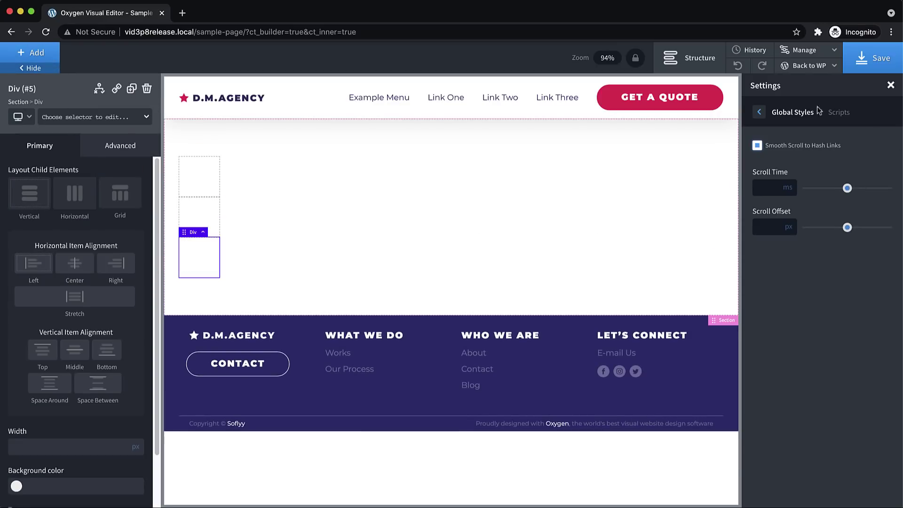
Reorder the divs in the Structure panel to Div #5, Div #4, Div #3.
left_click(713, 63)
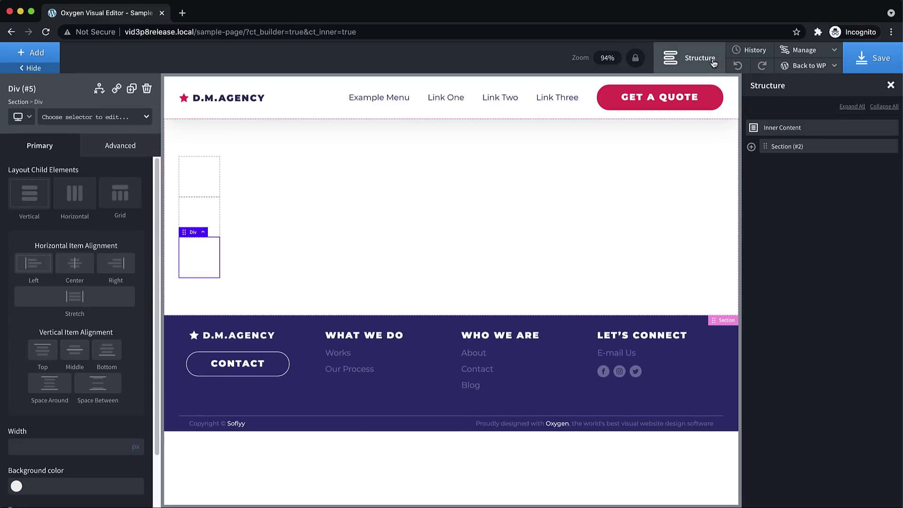
left_click(752, 147)
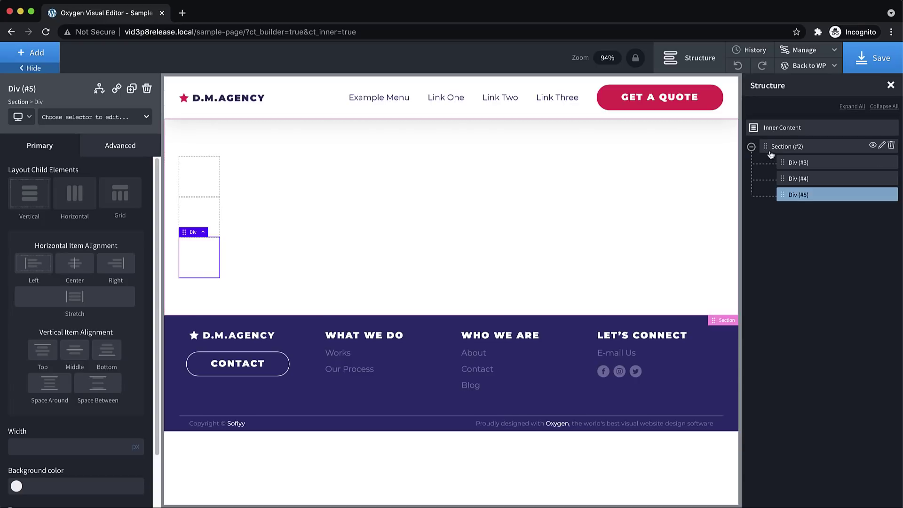
left_click(803, 148)
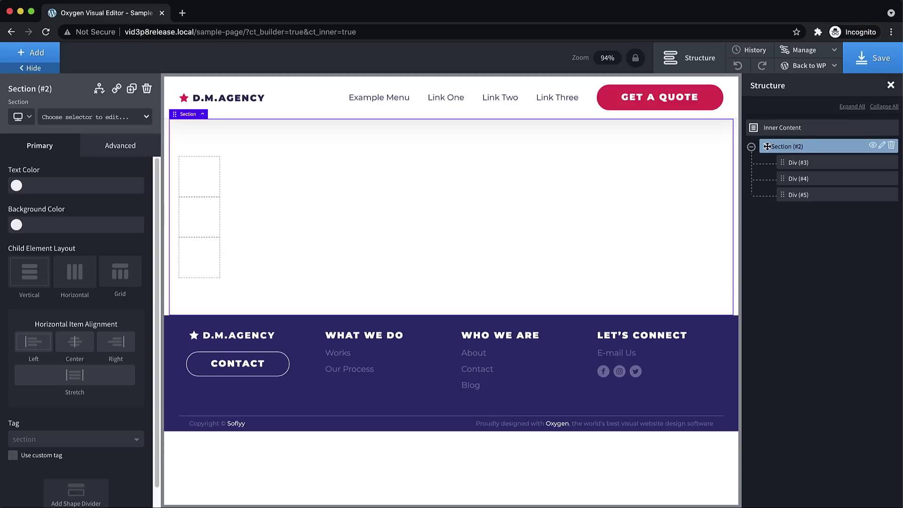
left_click_drag(785, 164, 784, 177)
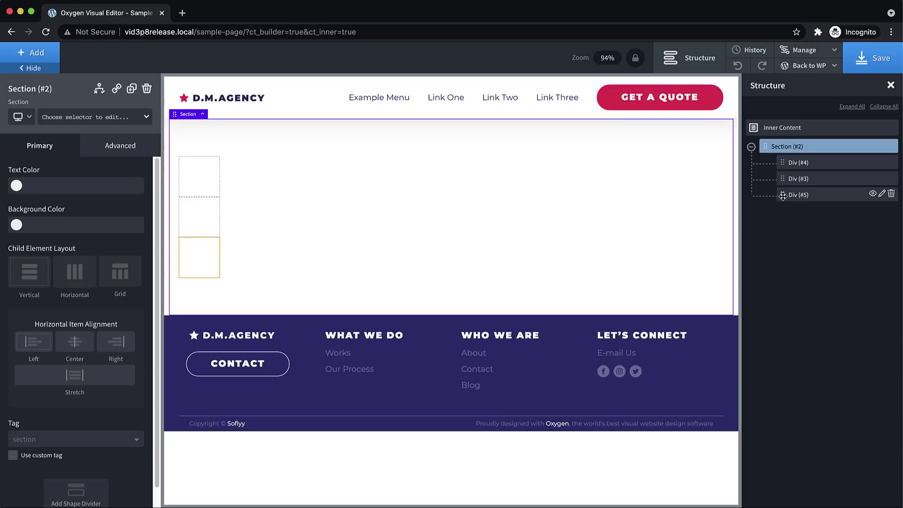
left_click_drag(783, 195, 785, 162)
Delete Div #4 and Div #3 from the section.
left_click(208, 184)
left_click(209, 217)
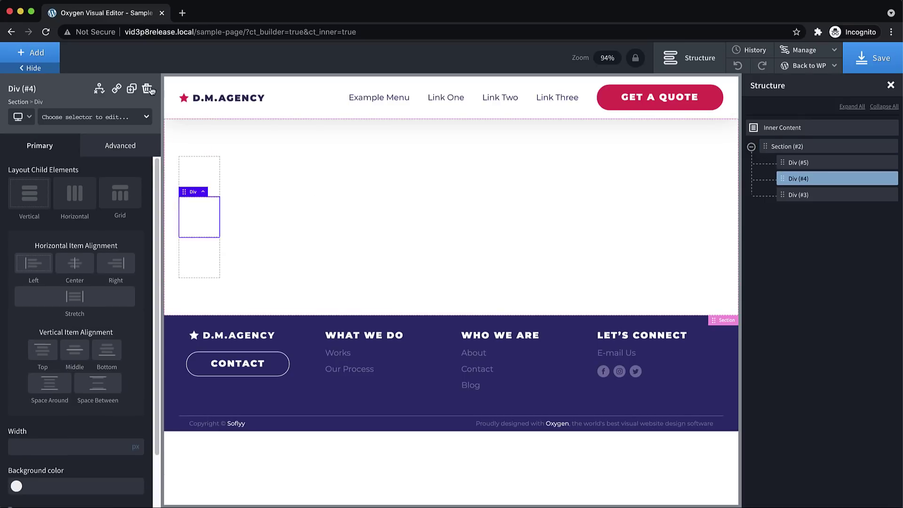
key("Delete")
left_click(210, 212)
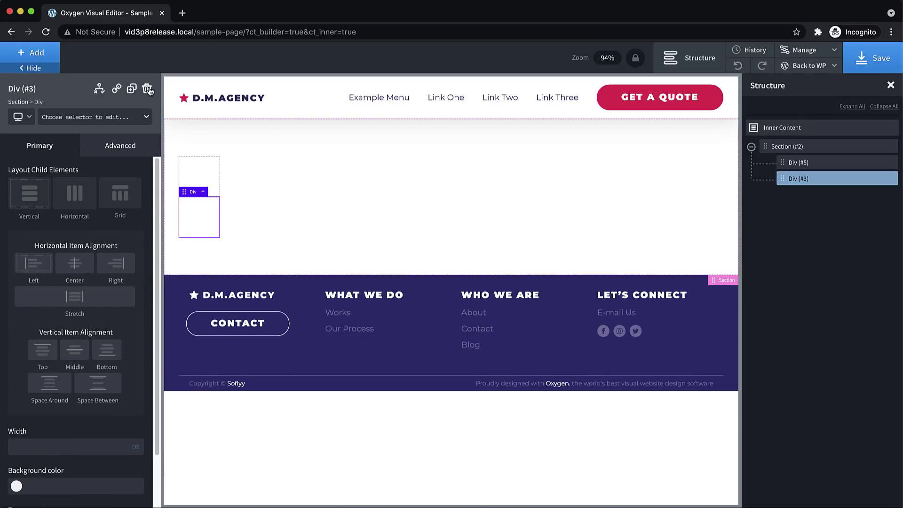
left_click(147, 89)
Give Div #5 a custom tag of 'ol'.
left_click(201, 175)
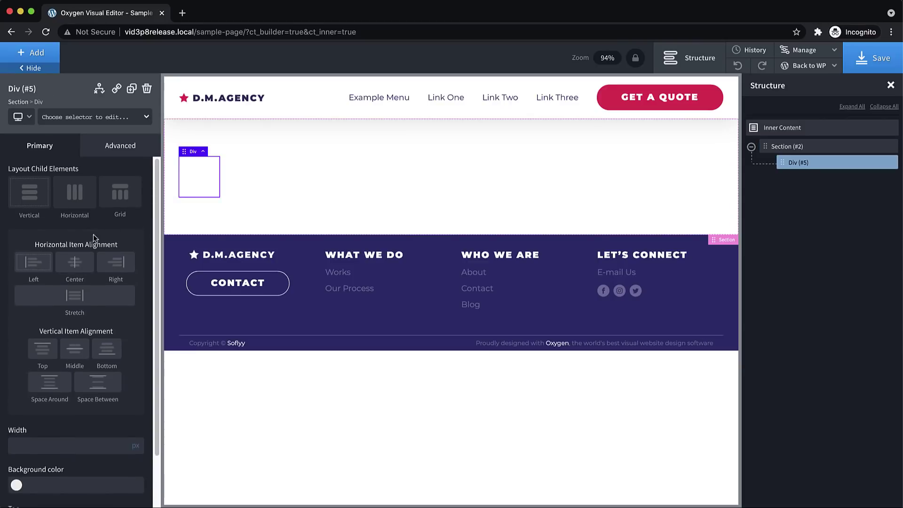
scroll(94, 234, "down", 3)
left_click(136, 463)
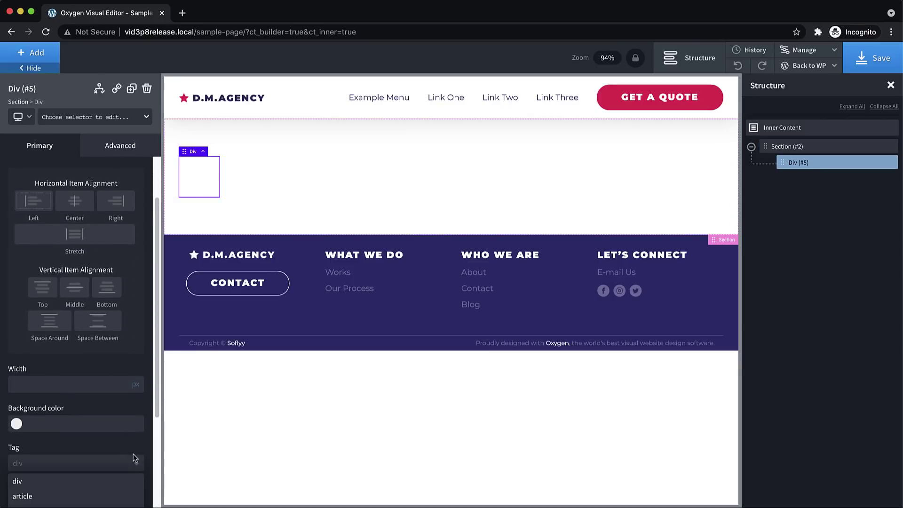
scroll(128, 445, "down", 7)
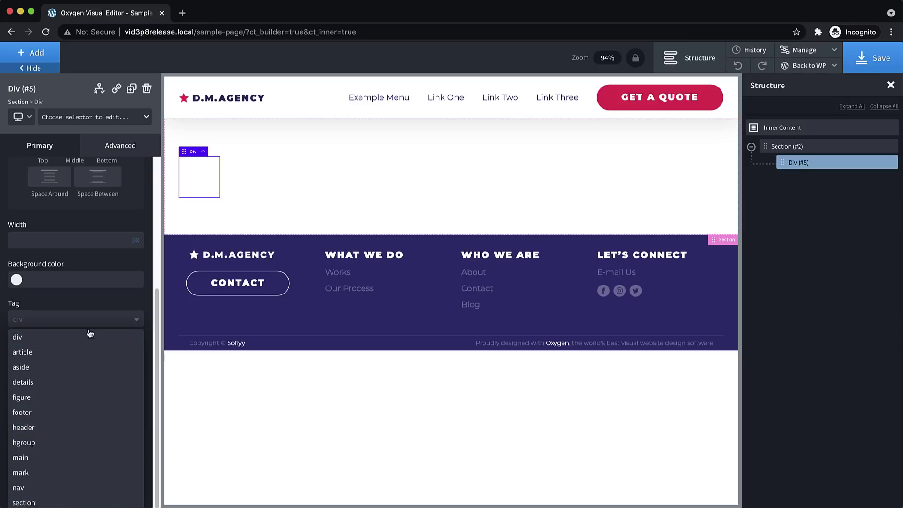
left_click(93, 306)
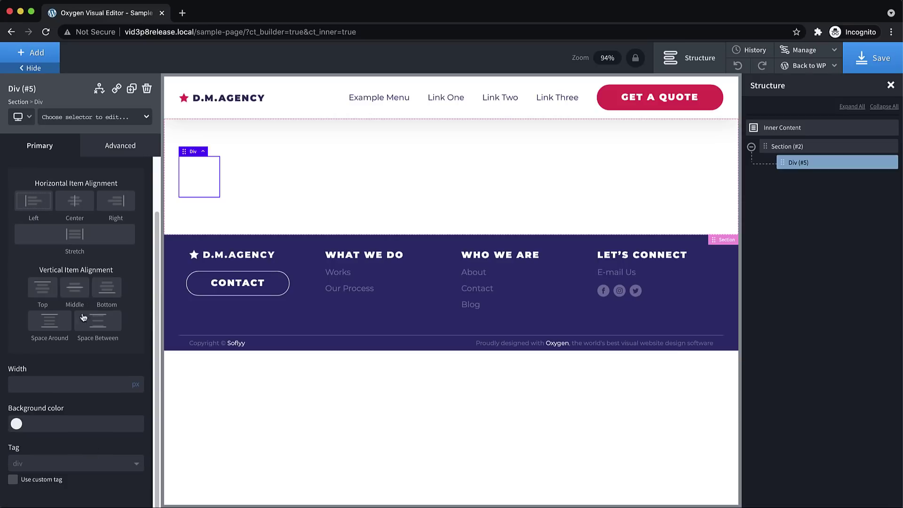
left_click(12, 480)
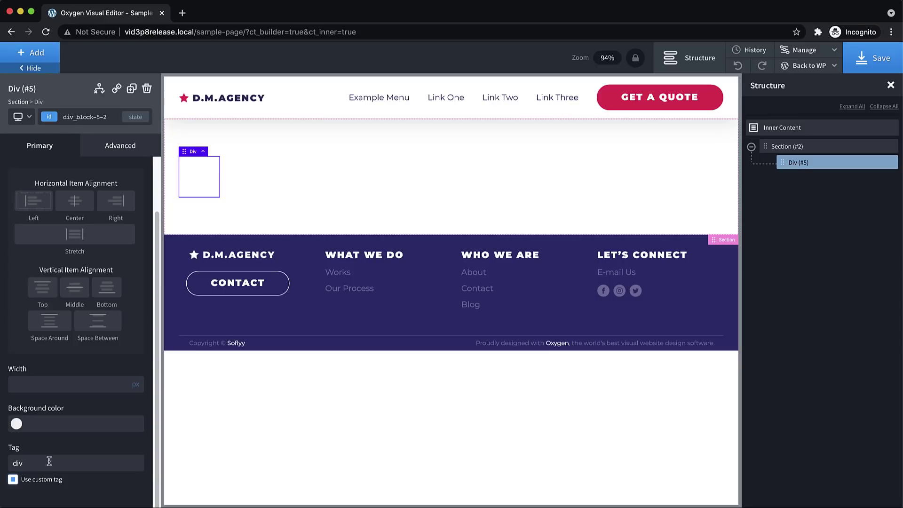
key("BackSpace")
key("BackSpace")
key("BackSpace")
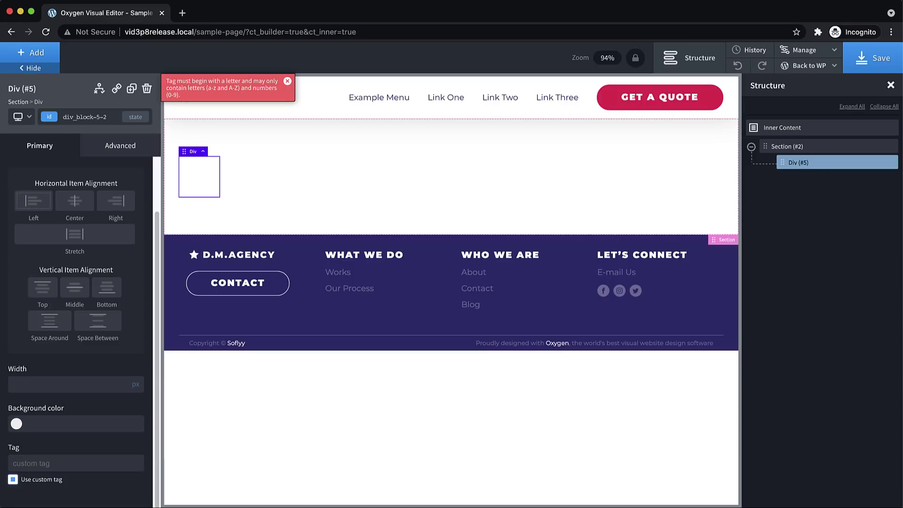
type("ol")
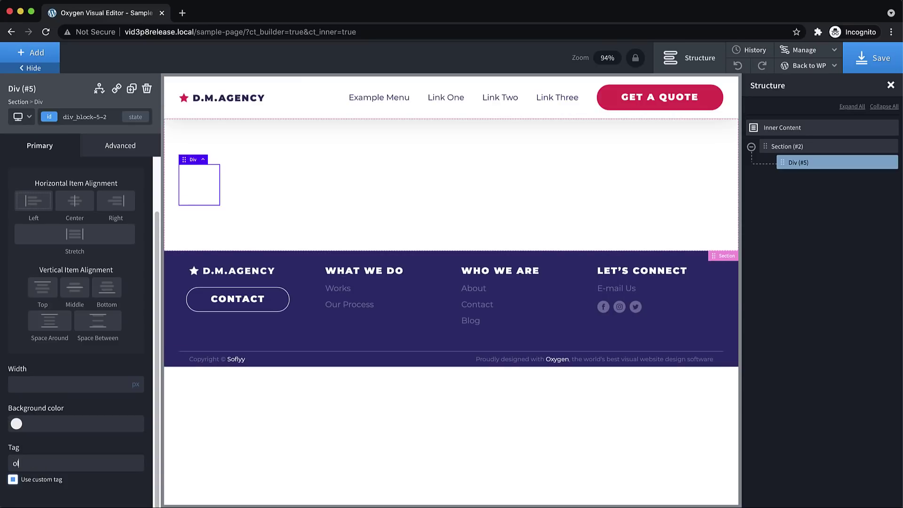
Add a Text element inside the div and set its custom tag to li.
left_click(47, 55)
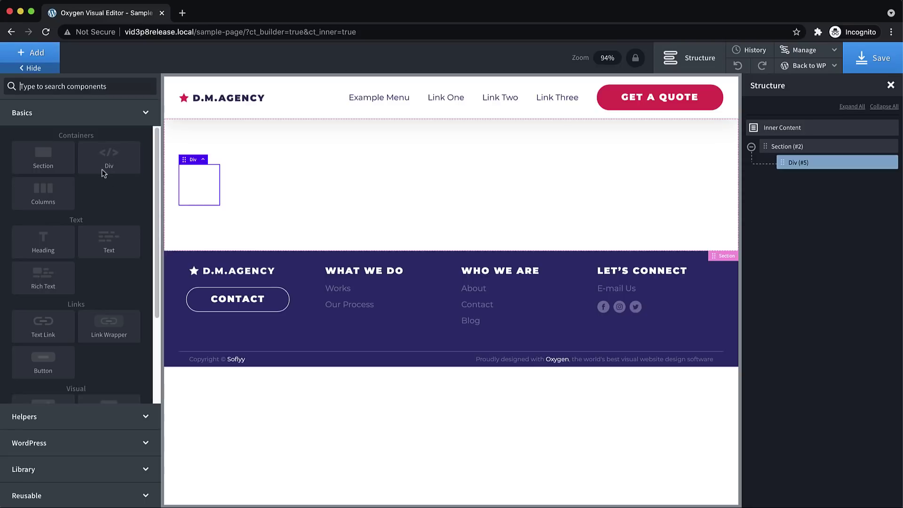
left_click(109, 235)
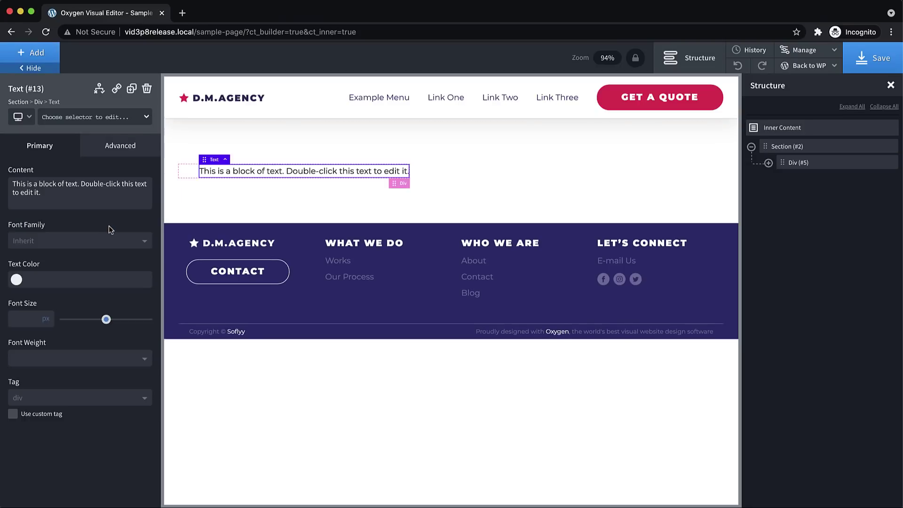
left_click(13, 414)
left_click_drag(25, 397, 10, 397)
key("BackSpace")
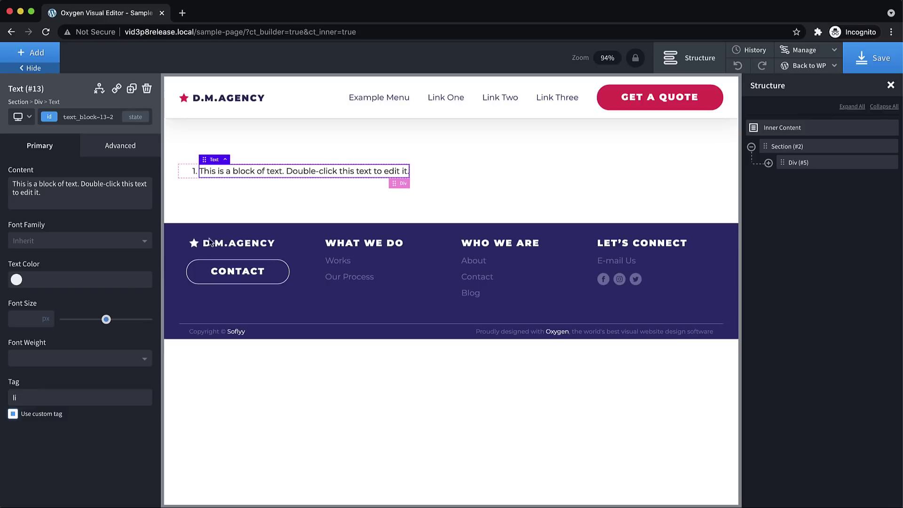
Change the item's text to 'Edit this.' and duplicate it into five list items.
double_click(263, 170)
type("Edit this.")
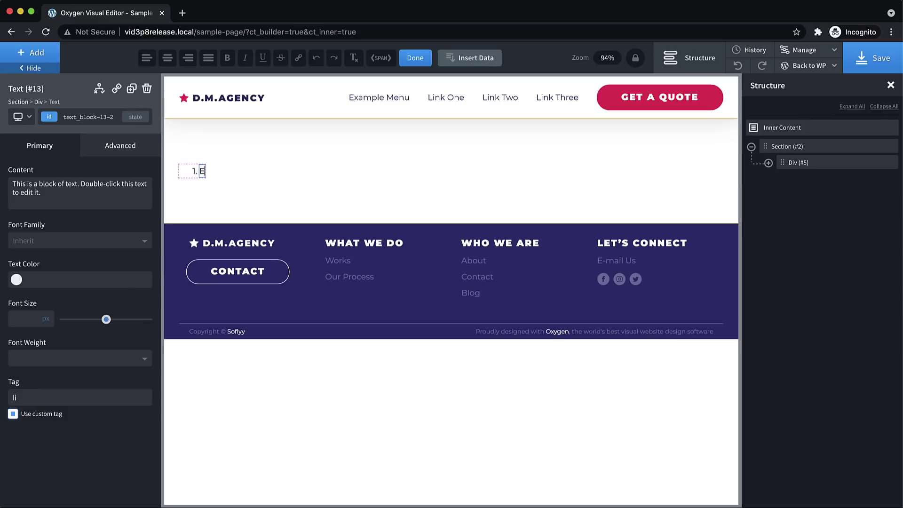
left_click(132, 88)
left_click(131, 88)
left_click(132, 88)
left_click(131, 89)
left_click(346, 224)
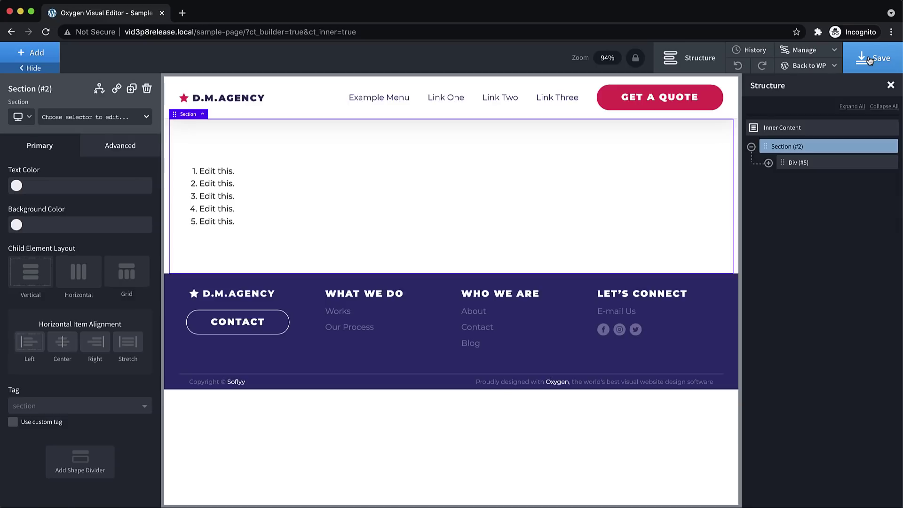
Add a Gallery element below the list and insert three Media Library images into it.
left_click(31, 54)
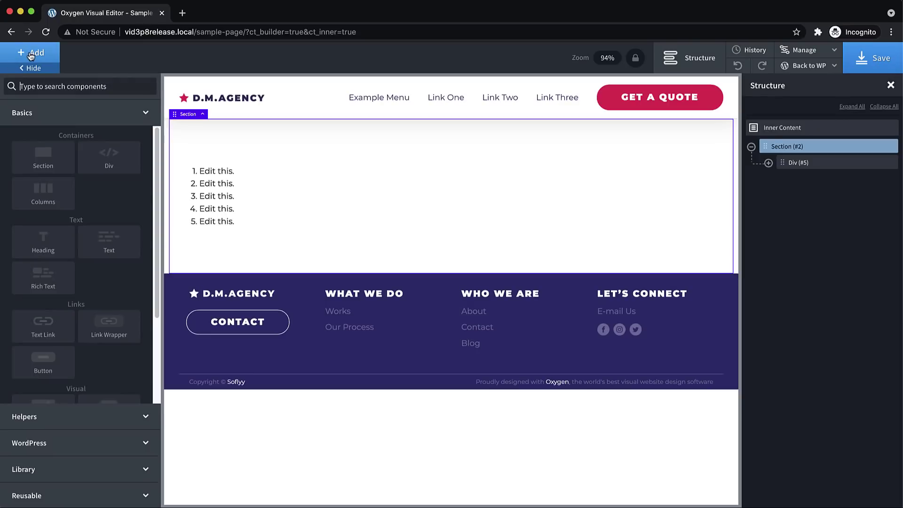
type("gallery")
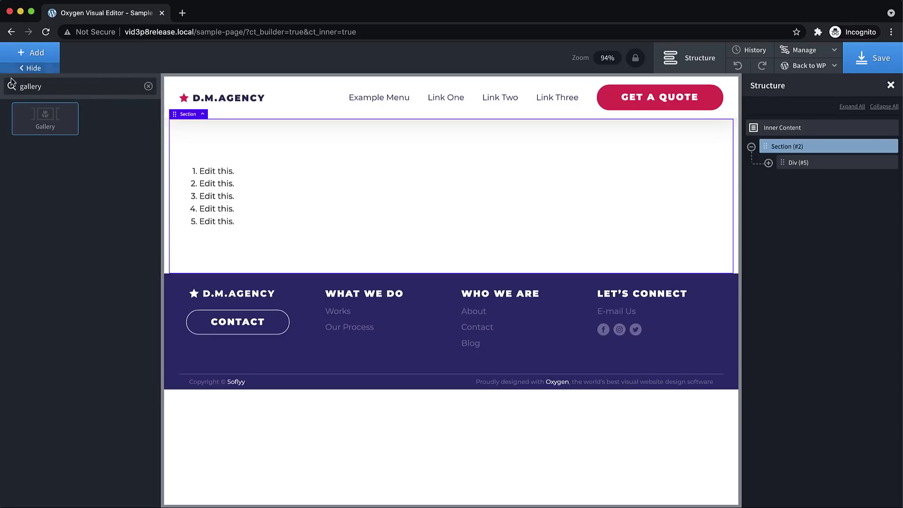
left_click(45, 118)
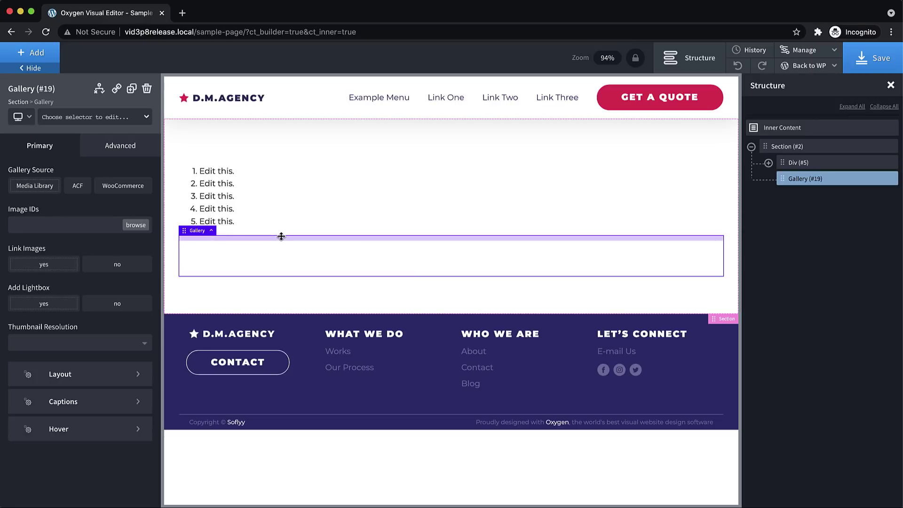
left_click(136, 226)
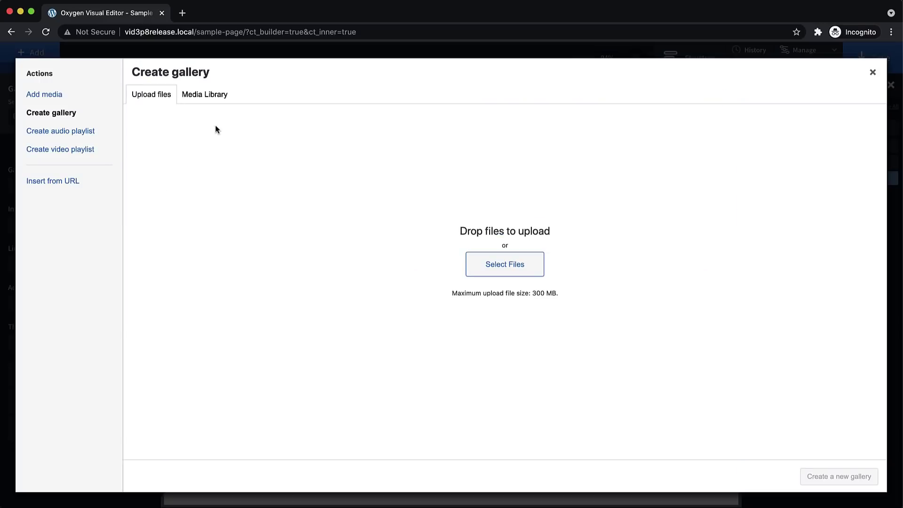
left_click(204, 94)
left_click(169, 186)
left_click(337, 186, "shift")
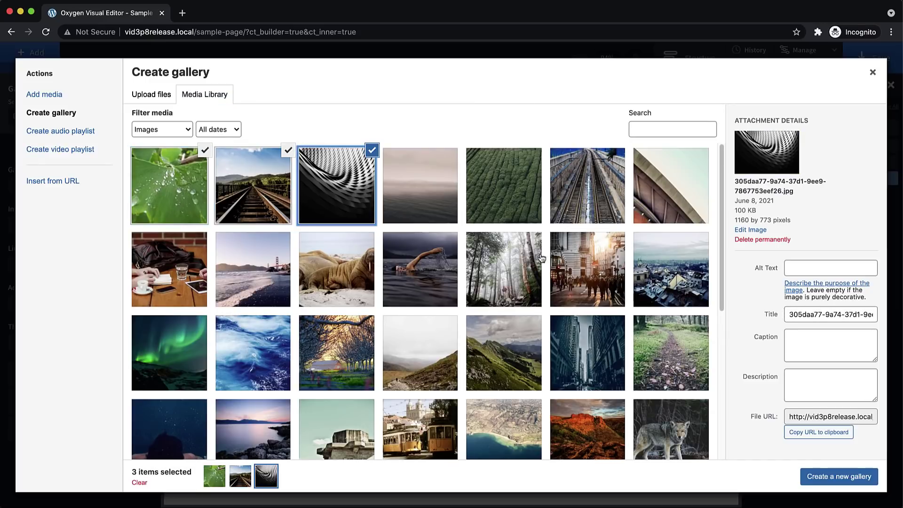
left_click(839, 476)
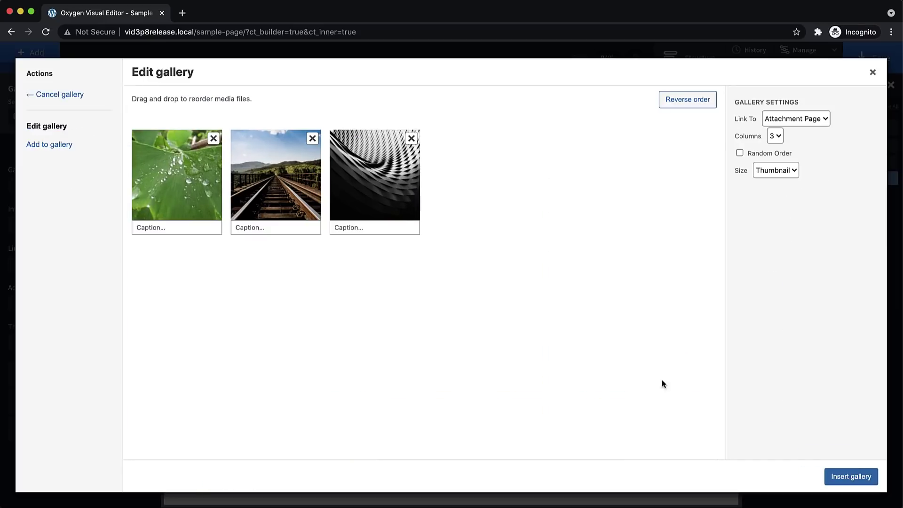
left_click(864, 477)
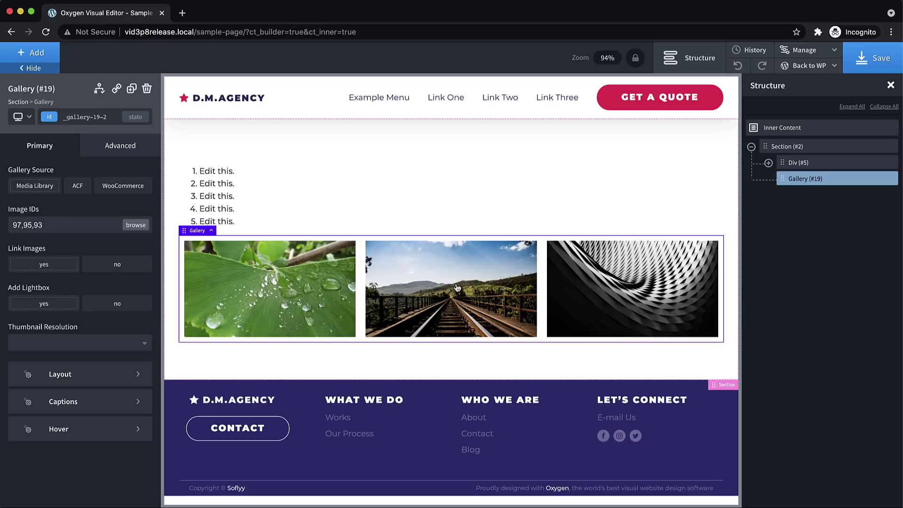
Add the Golden Gate, walrus and tree-lined road images and update the gallery.
left_click(135, 225)
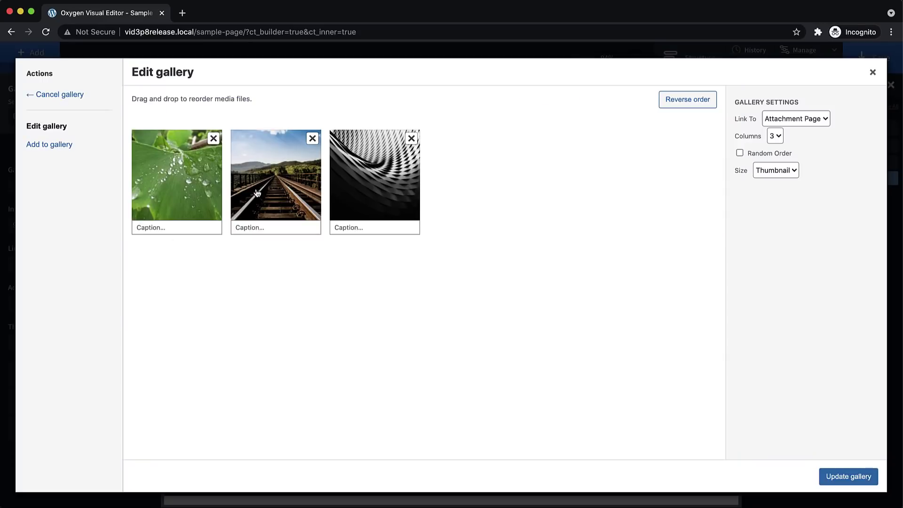
left_click(61, 145)
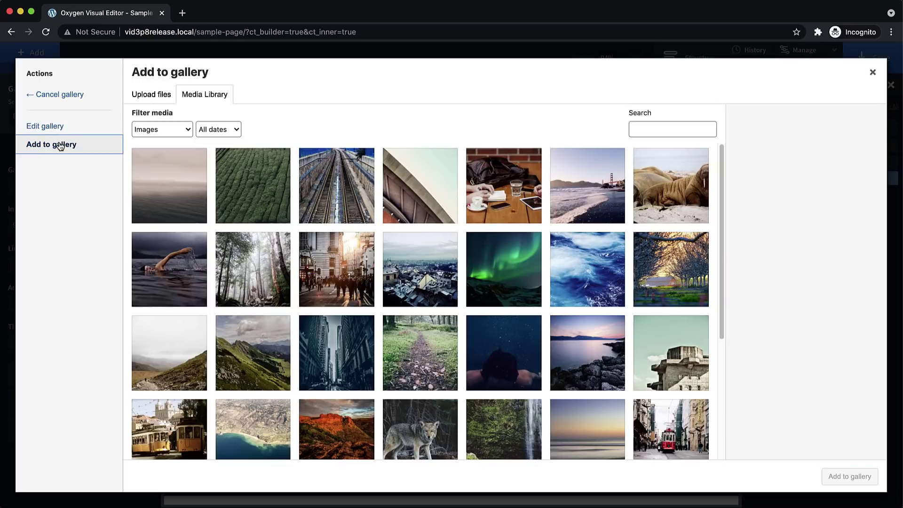
left_click(587, 188)
left_click(672, 188)
left_click(672, 271)
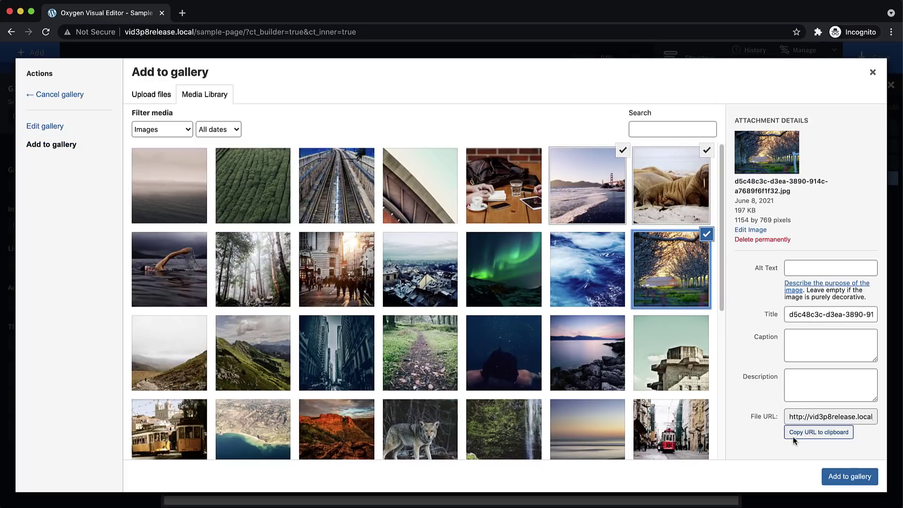
left_click(839, 473)
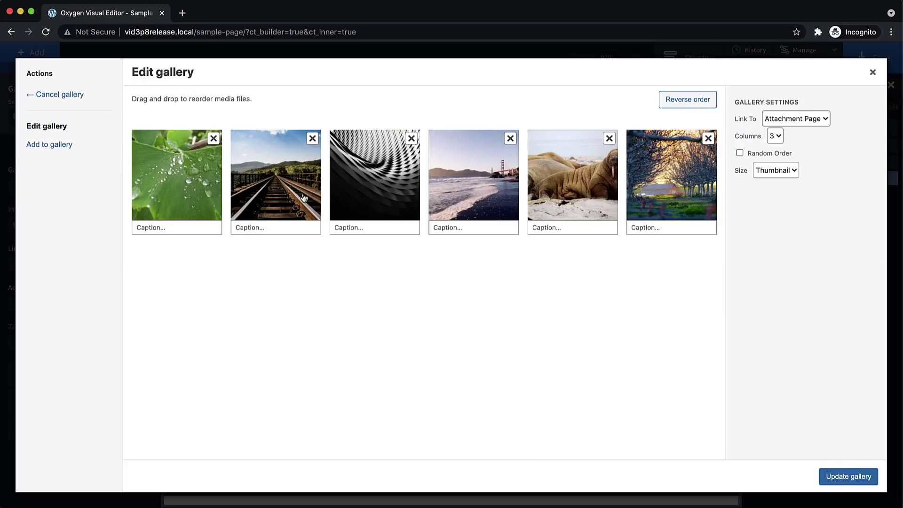
left_click(861, 481)
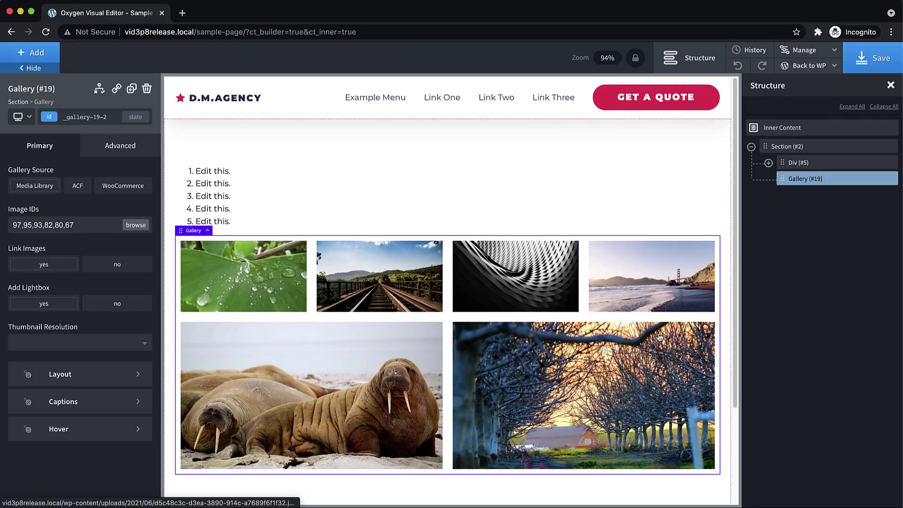
scroll(661, 338, "down", 1)
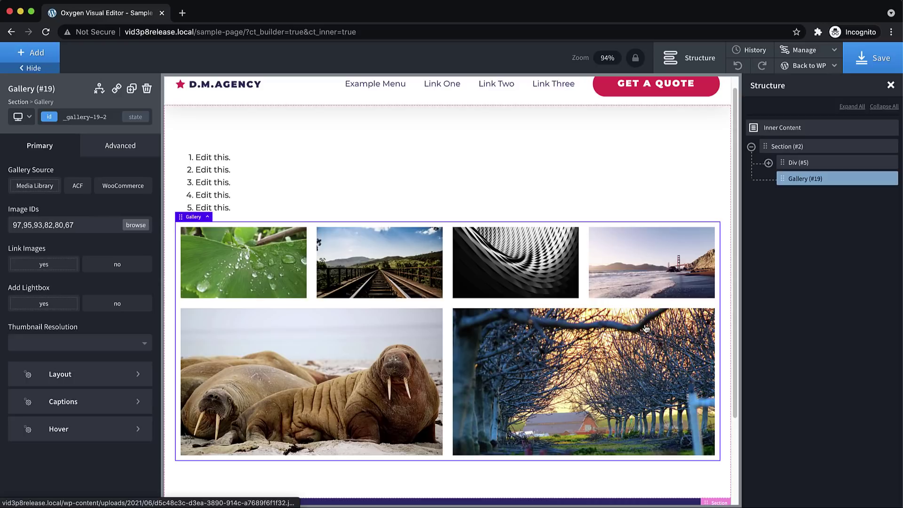
Select the section holding the list and gallery and add the bg-black class.
left_click(622, 136)
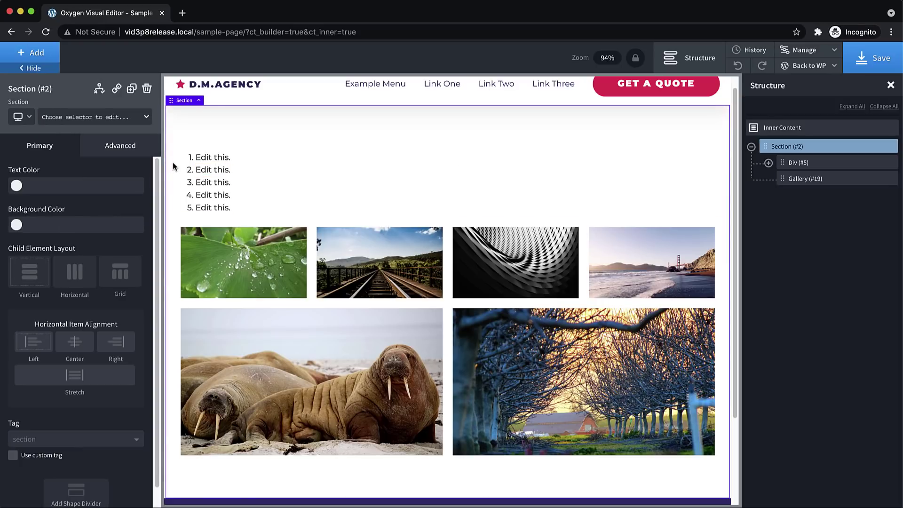
left_click(108, 117)
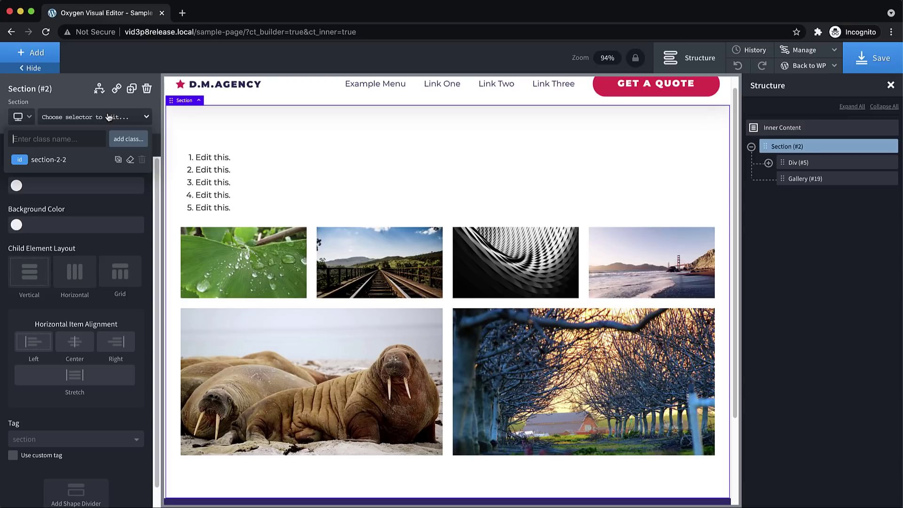
type("bg-black")
key("Return")
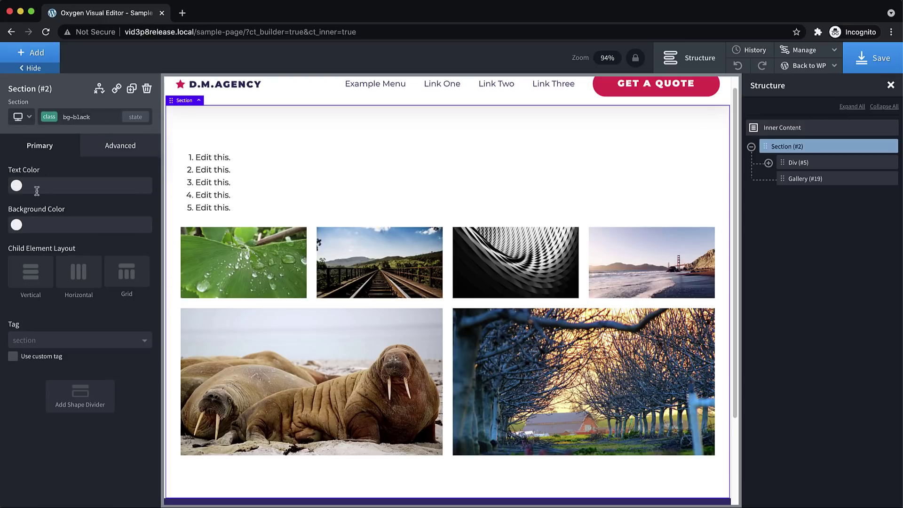
Set the section's Background Color to #000000 black.
left_click(16, 225)
left_click(28, 307)
left_click_drag(27, 306, 28, 314)
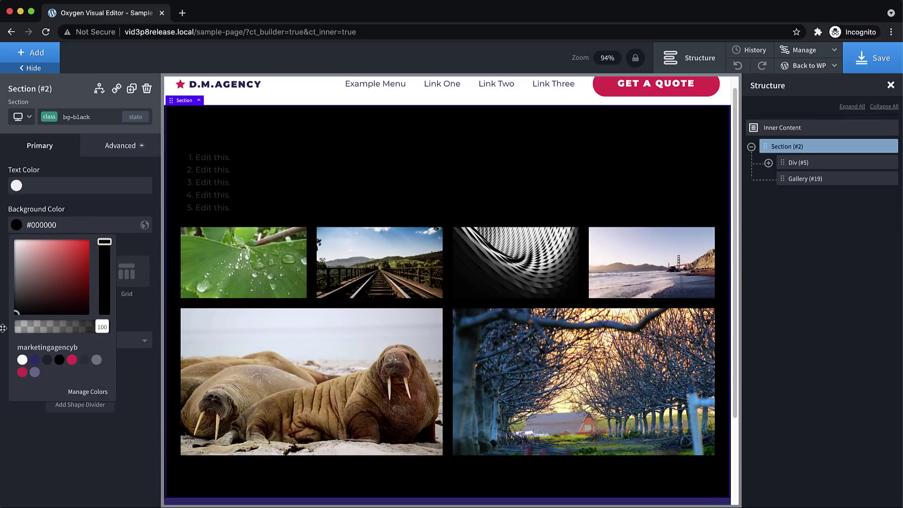
left_click(101, 174)
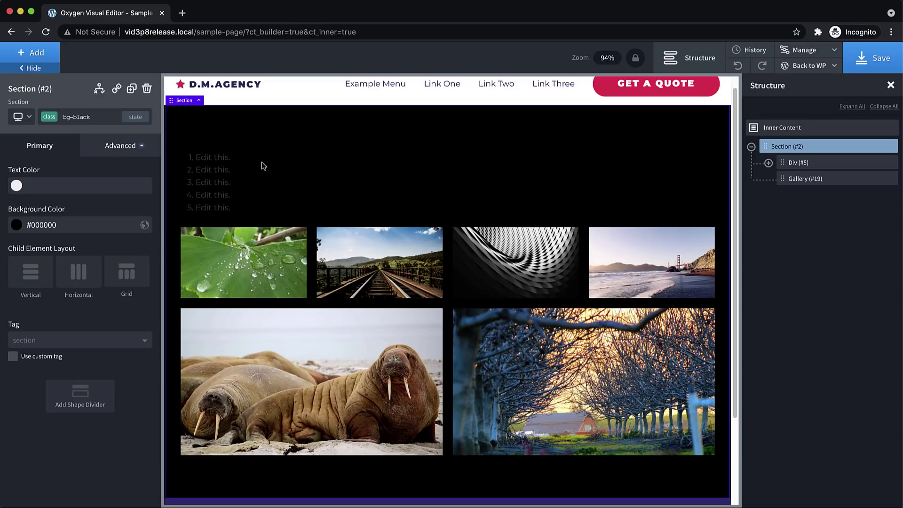
left_click(210, 177)
left_click(423, 155)
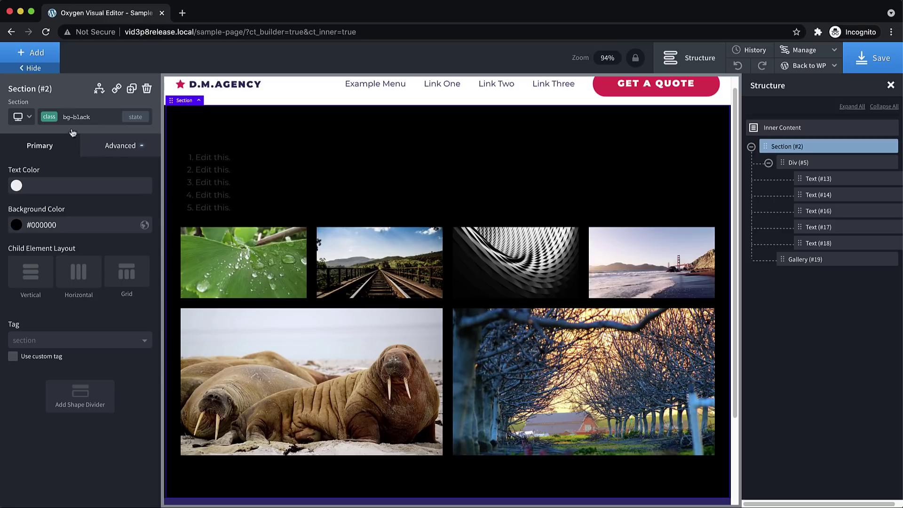
Enable Lock Selector Styles on the Advanced tab for the bg-black class.
left_click(115, 151)
left_click(12, 422)
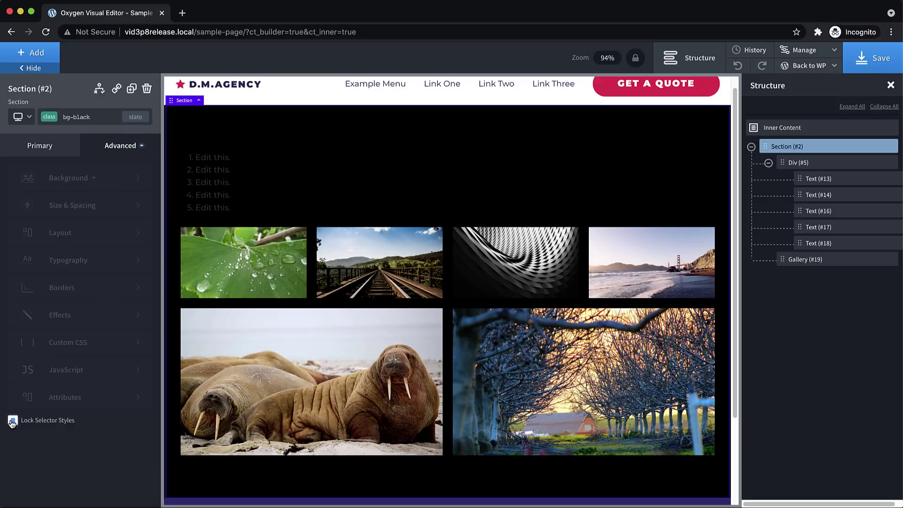
left_click(52, 120)
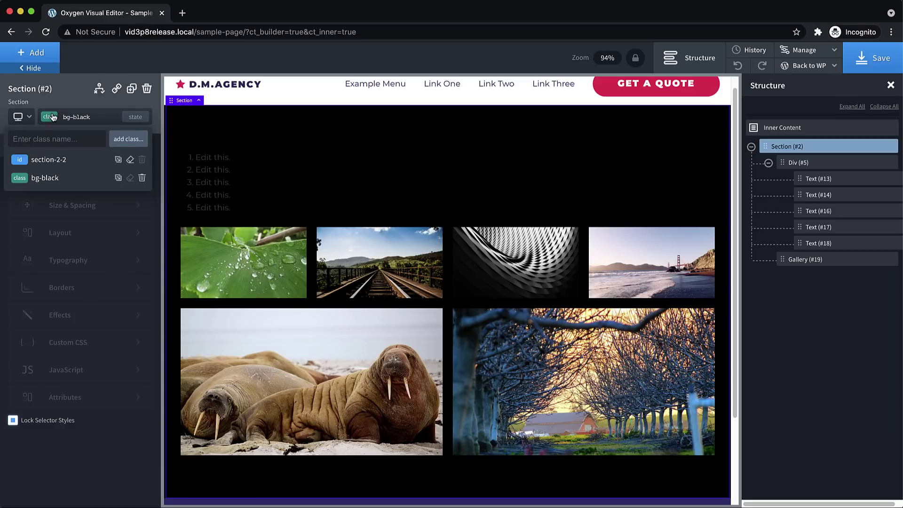
left_click(53, 120)
left_click(52, 146)
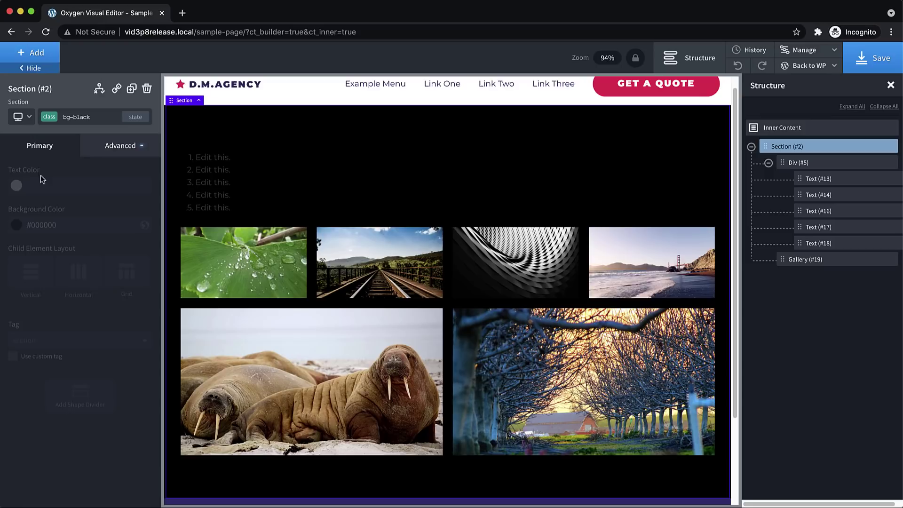
Switch the section's selector from bg-black to the section-2-2 id.
left_click(54, 121)
left_click(47, 160)
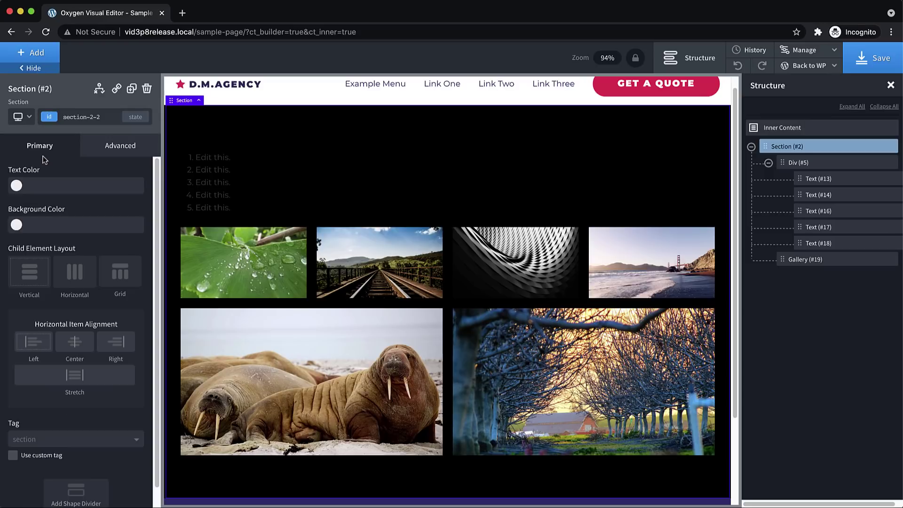
left_click(52, 119)
left_click(45, 167)
Give Text #13 color #ffffff and replace its content with 'Edit this text now.'.
left_click(210, 162)
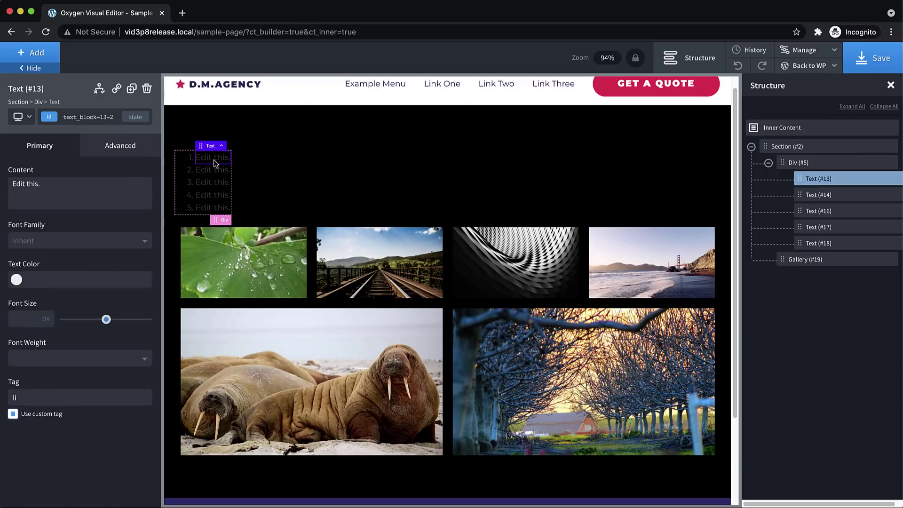
left_click(16, 279)
left_click(3, 226)
left_click_drag(64, 192, 3, 179)
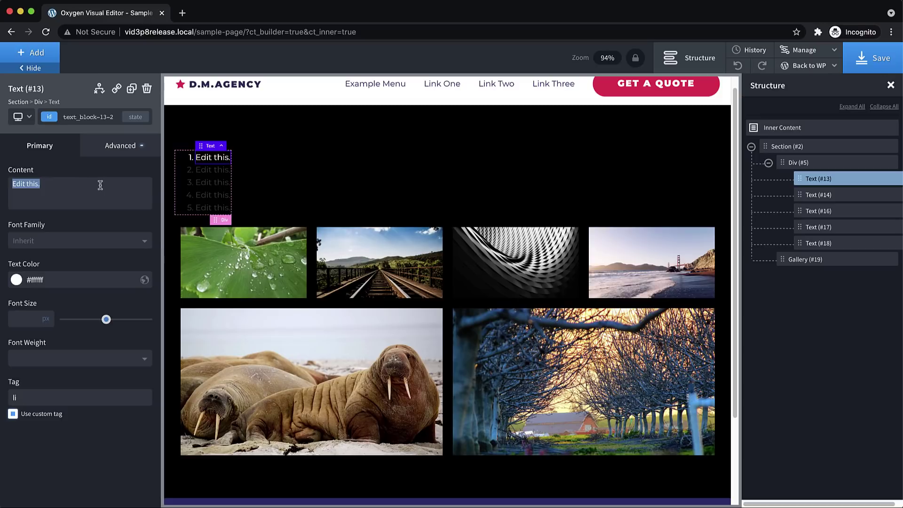
type("Edit this text now")
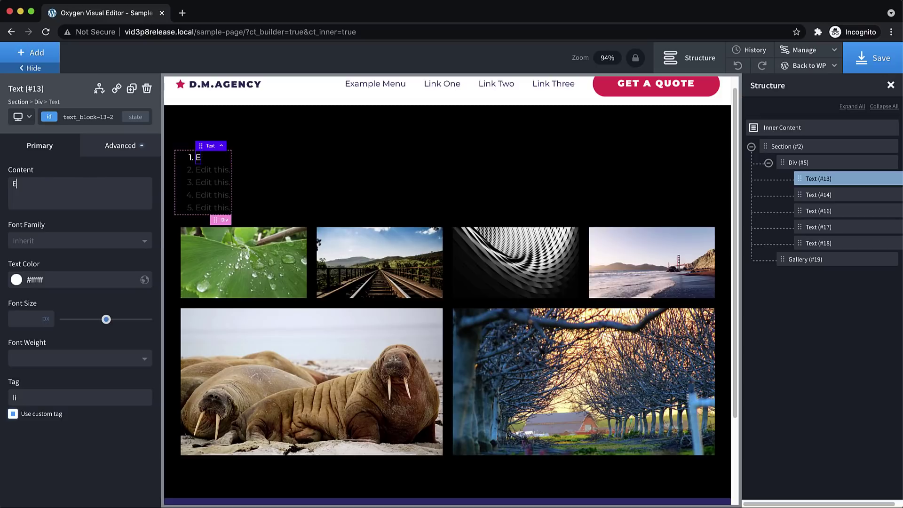
type(".")
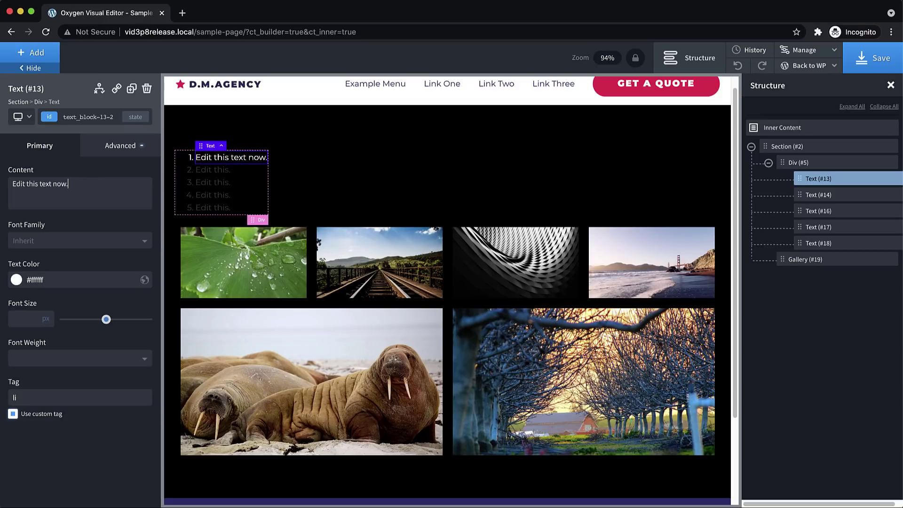